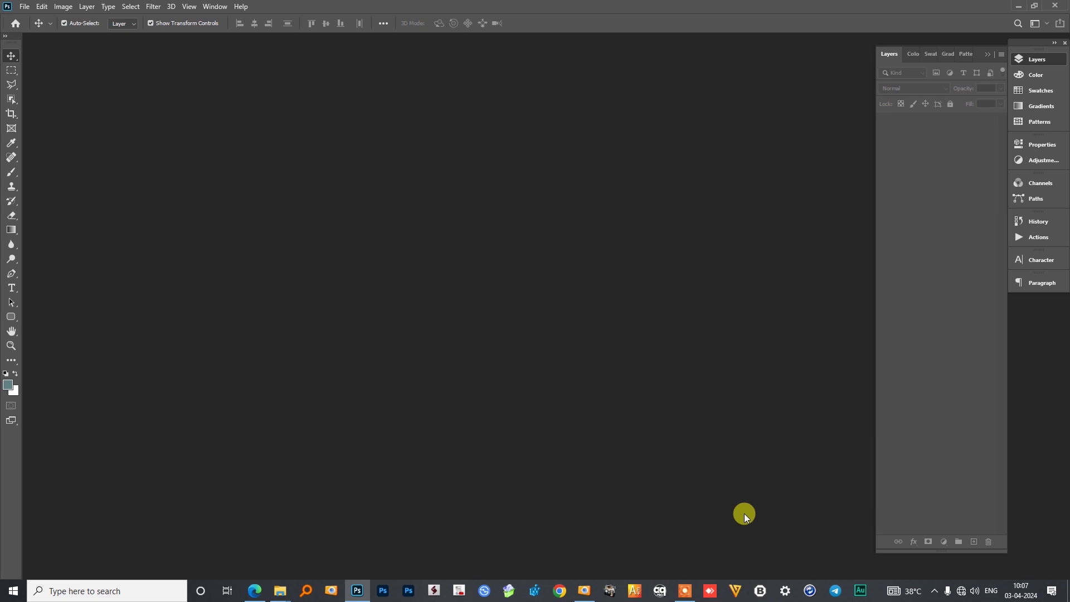
# Browse the desktop's Nir Photo Art script folder, then bring the psd templates folder forward.
pyautogui.click(1017, 7)
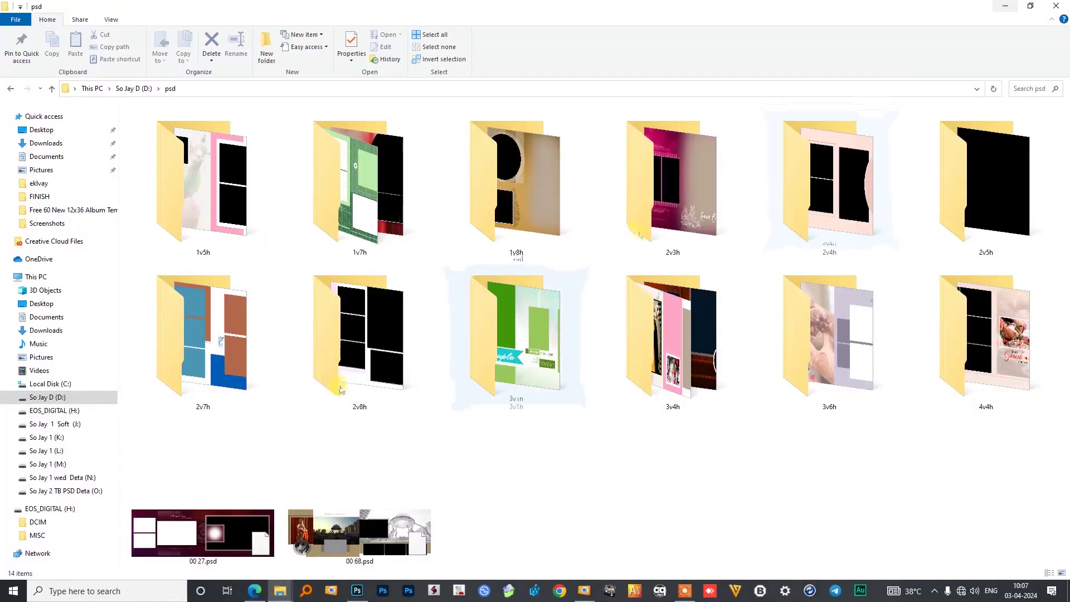
pyautogui.click(1005, 6)
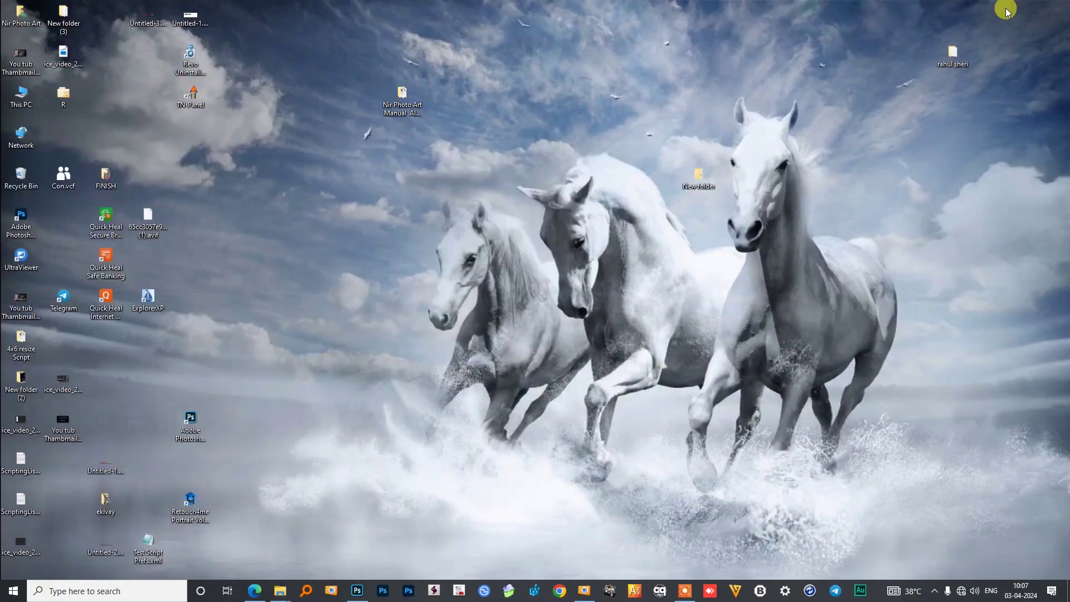
pyautogui.doubleClick(385, 111)
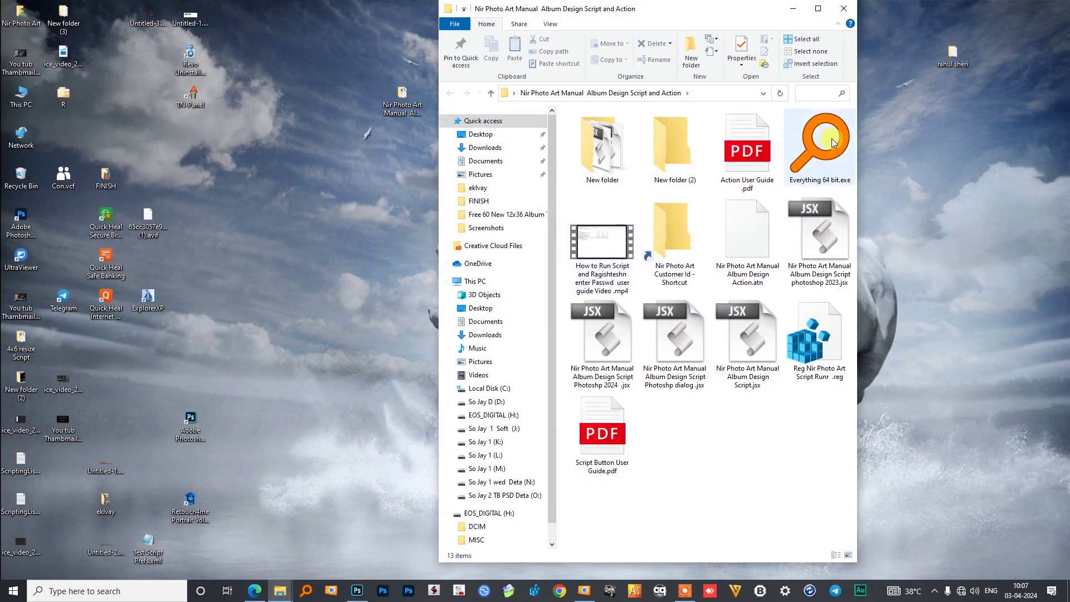
pyautogui.click(834, 142)
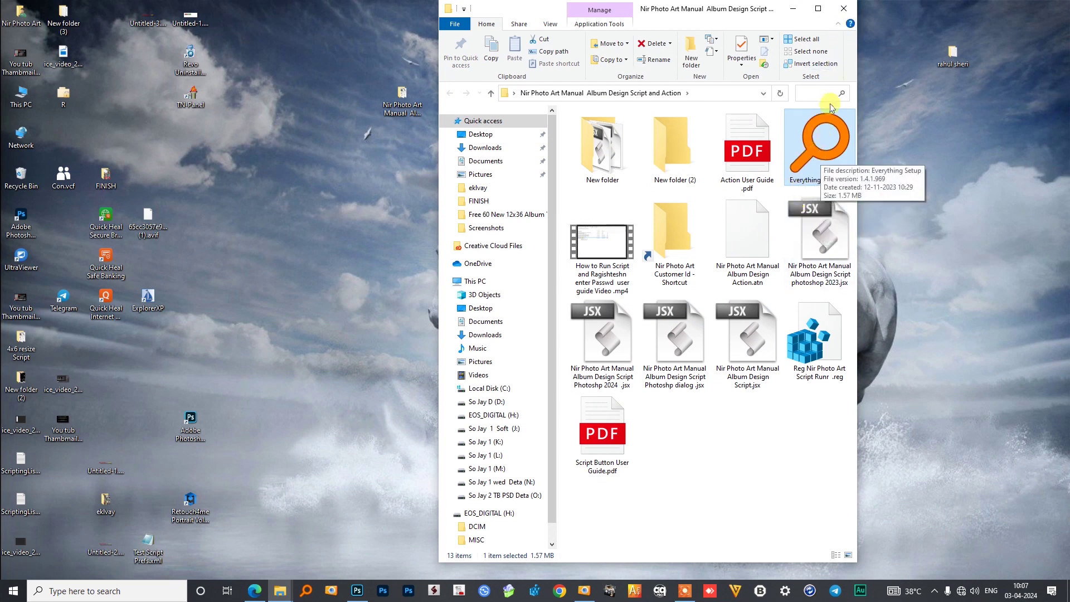
pyautogui.click(850, 10)
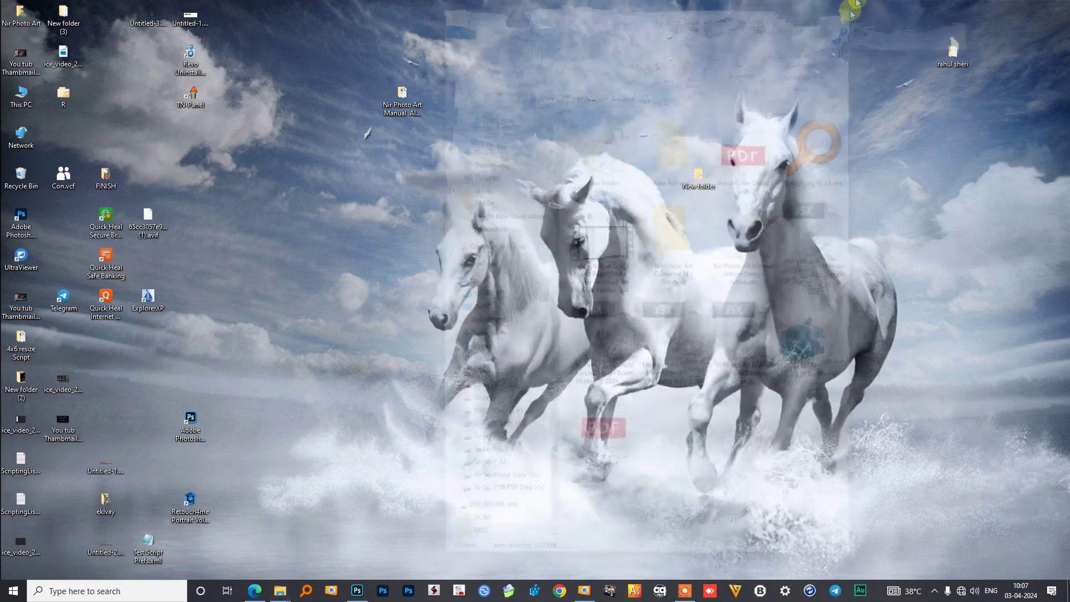
pyautogui.click(357, 590)
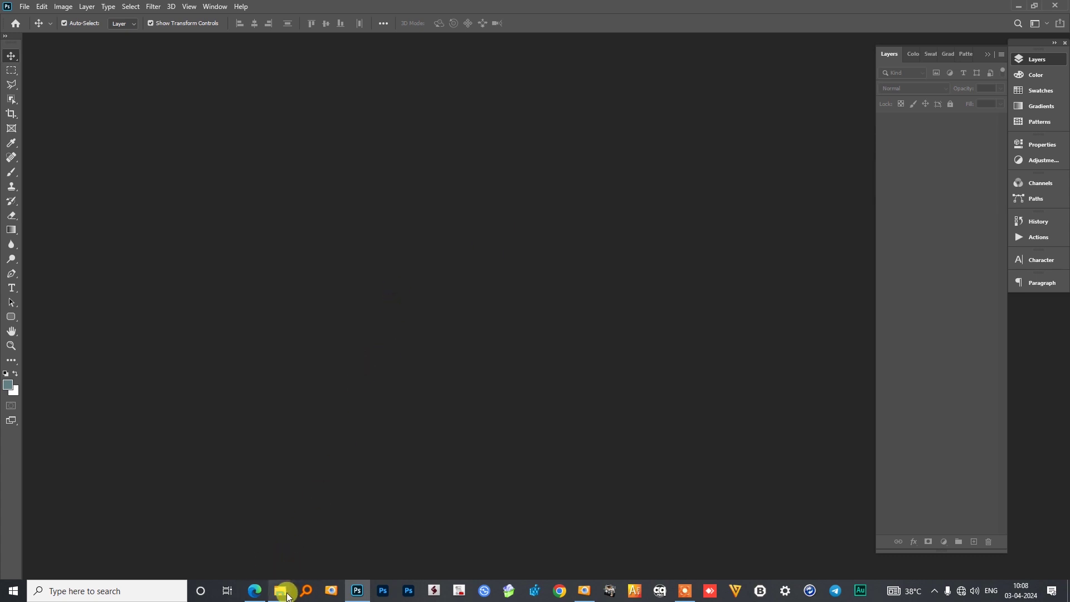
pyautogui.moveTo(280, 591)
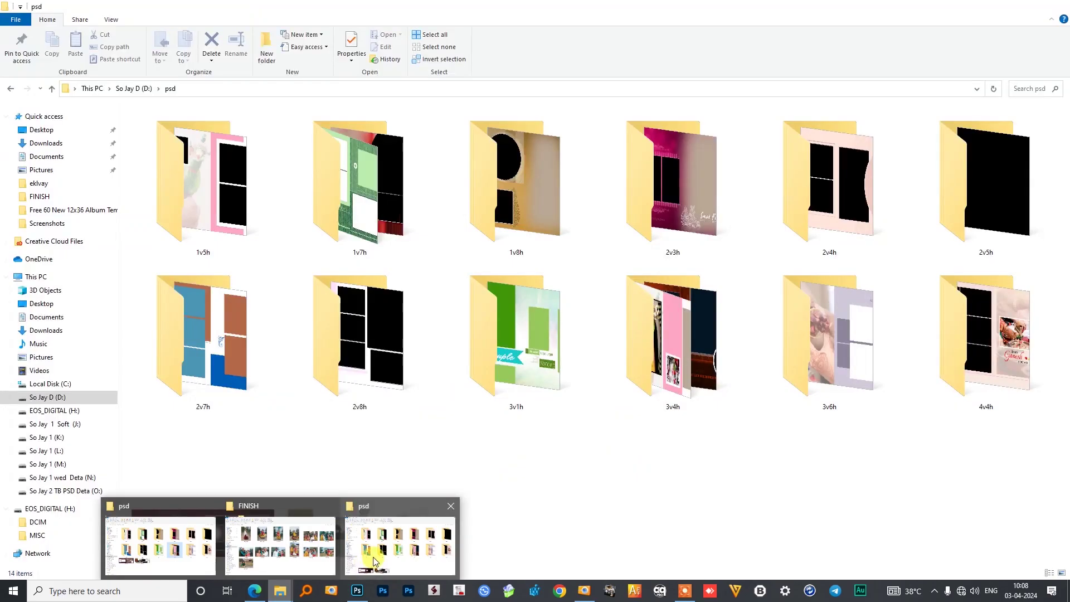
pyautogui.click(375, 561)
# Open 00 27.psd in Photoshop and select its two small left photo frames.
pyautogui.click(385, 538)
pyautogui.moveTo(253, 544)
pyautogui.mouseDown()
pyautogui.moveTo(342, 536)
pyautogui.moveTo(463, 382)
pyautogui.mouseUp()
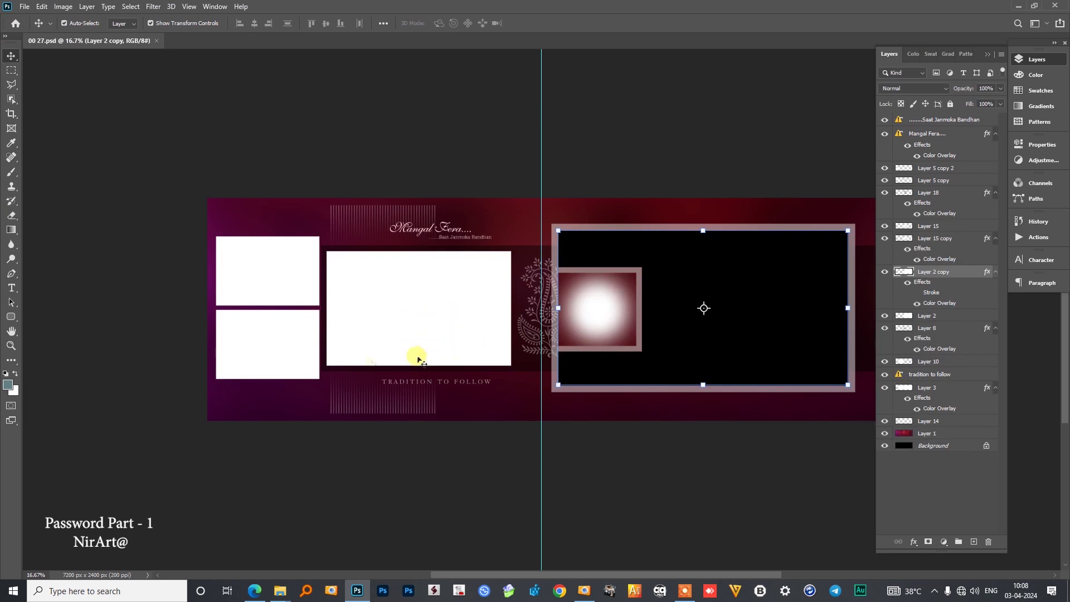
pyautogui.click(290, 284)
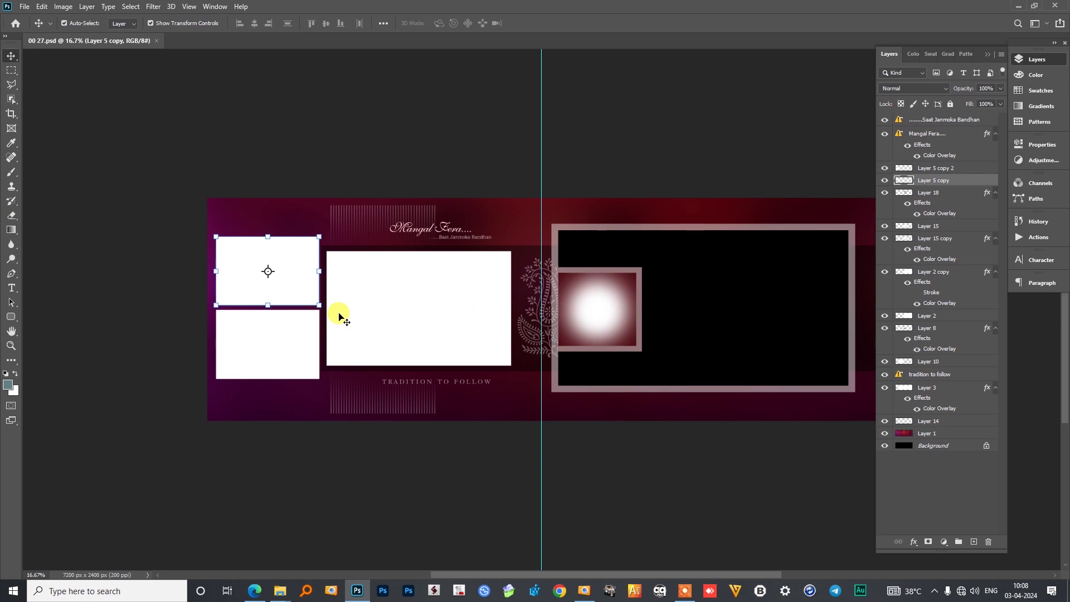
pyautogui.click(277, 353)
pyautogui.hotkey('shift', 'alt', ']')
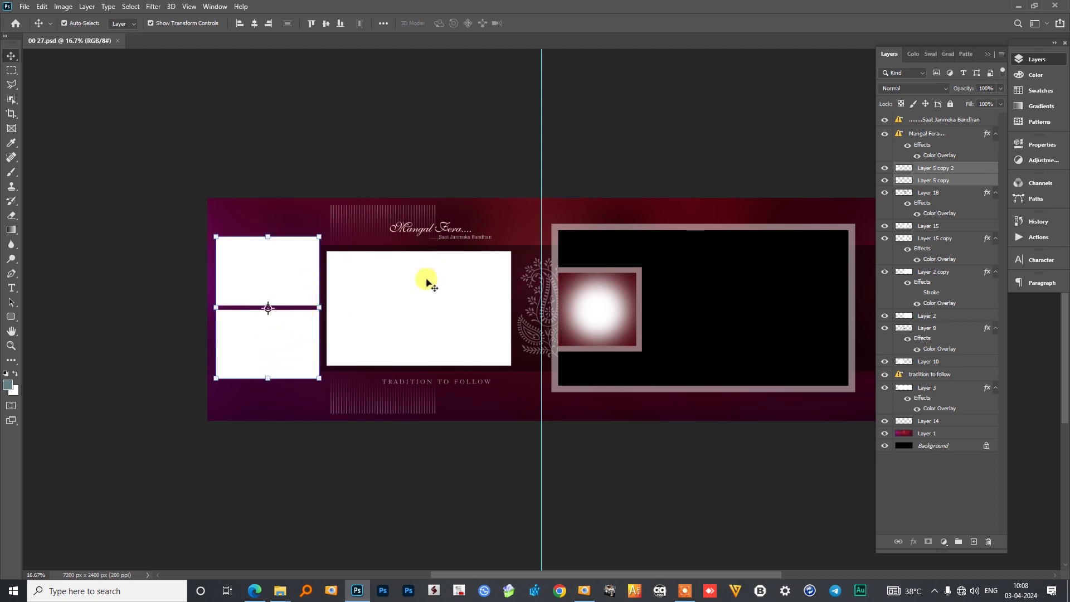
# Merge the two left frames into one layer and nudge it into place.
pyautogui.rightClick(950, 170)
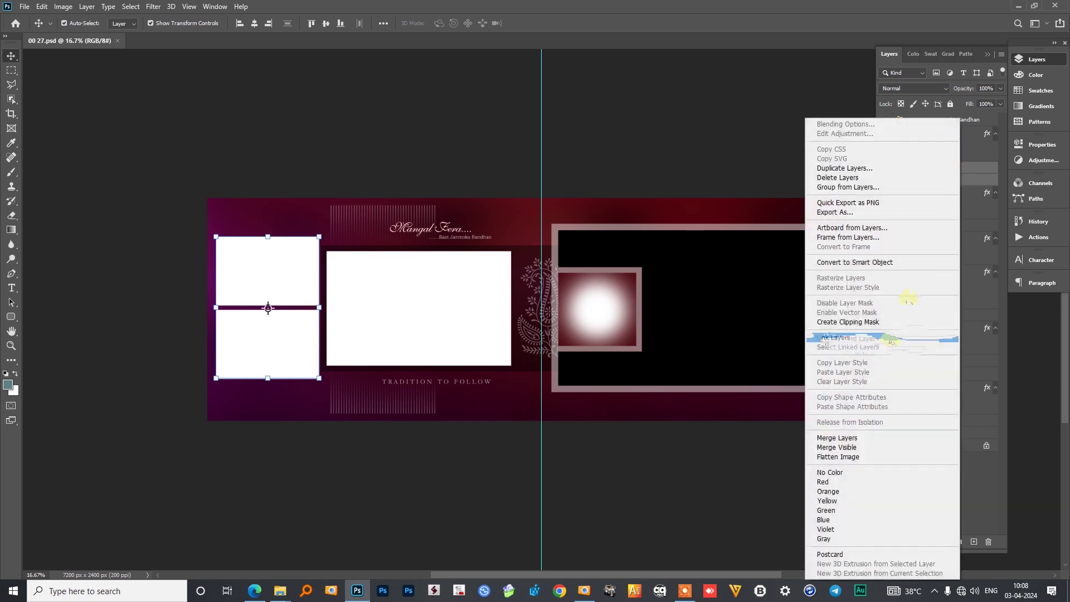
pyautogui.click(859, 439)
pyautogui.moveTo(298, 308)
pyautogui.mouseDown()
pyautogui.moveTo(308, 294)
pyautogui.moveTo(291, 304)
pyautogui.mouseUp()
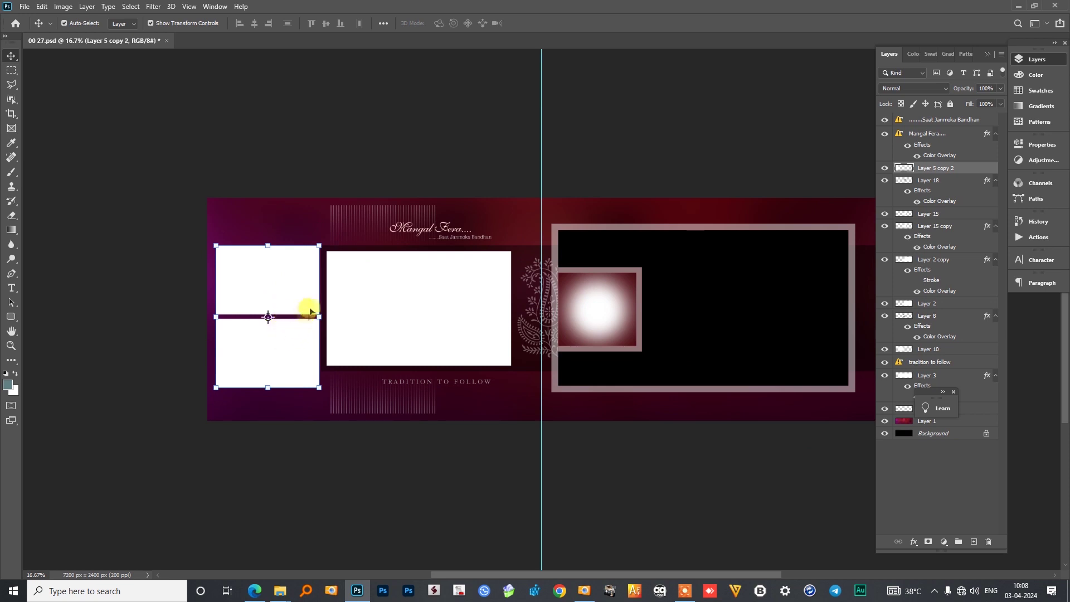
pyautogui.click(987, 54)
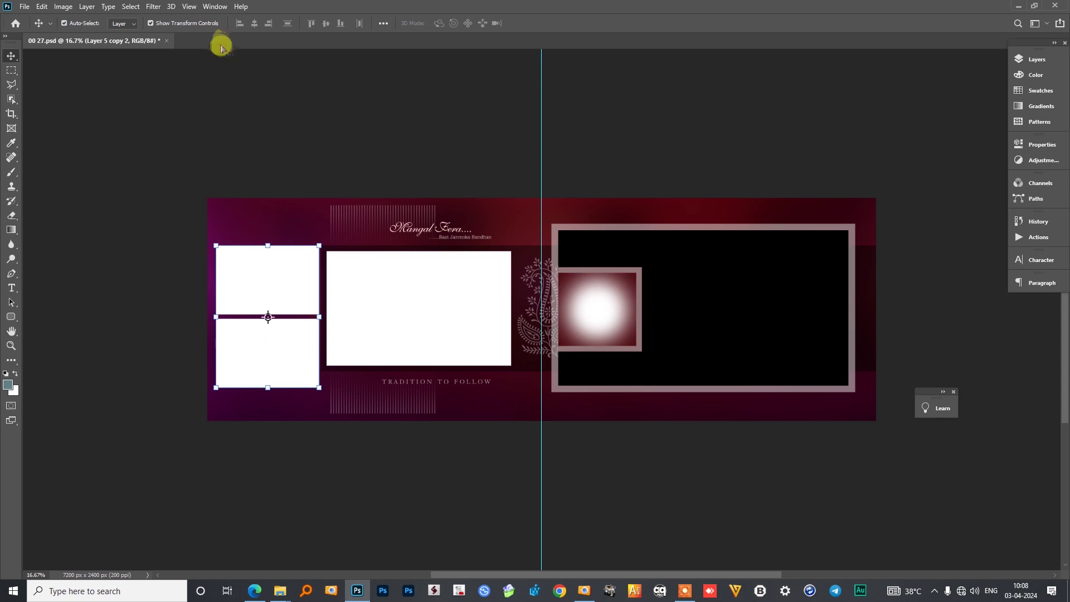
pyautogui.click(215, 6)
pyautogui.moveTo(227, 56)
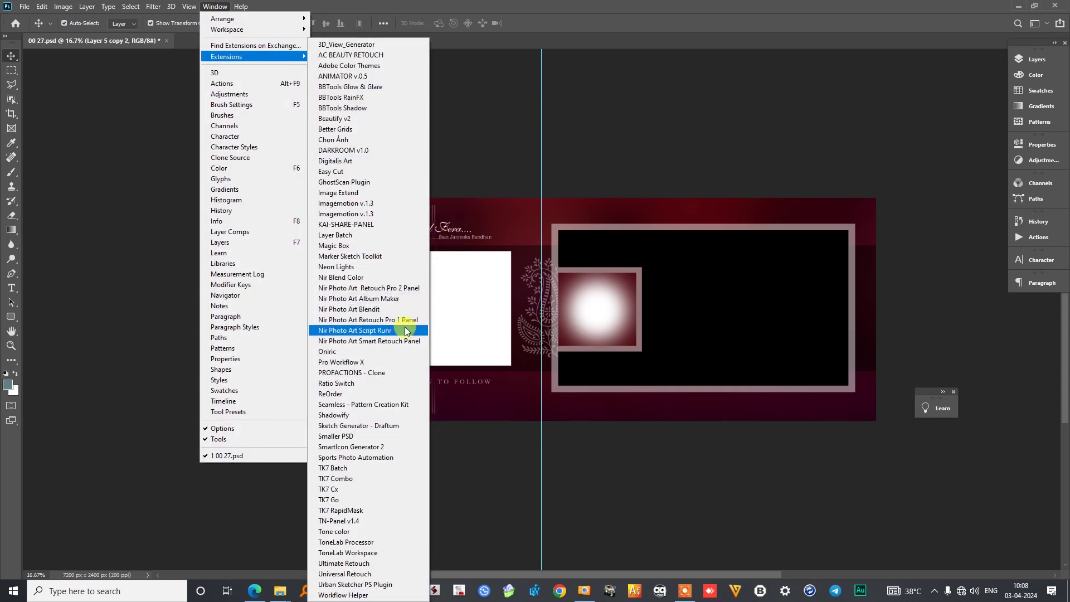
# Run the Nir Photo Art Split To Selected Layer script on the merged left frames.
pyautogui.click(404, 330)
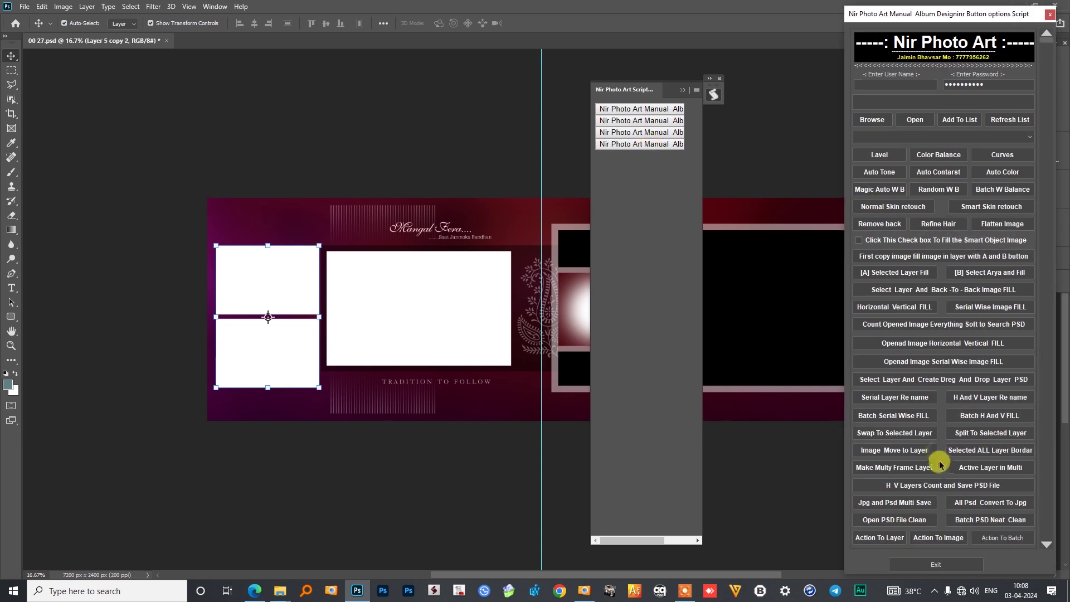
pyautogui.click(977, 437)
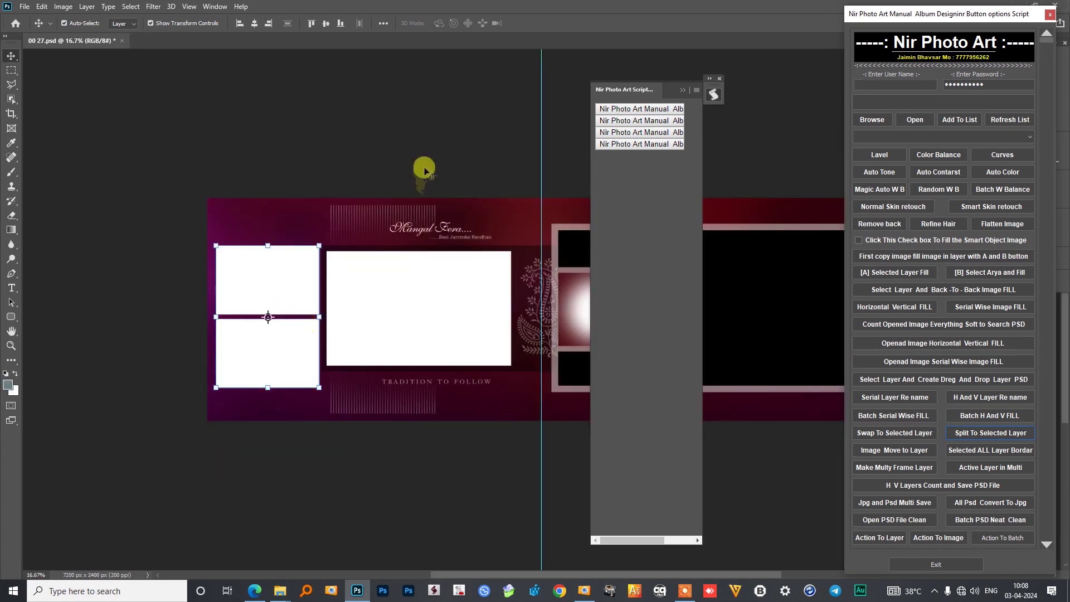
pyautogui.click(434, 148)
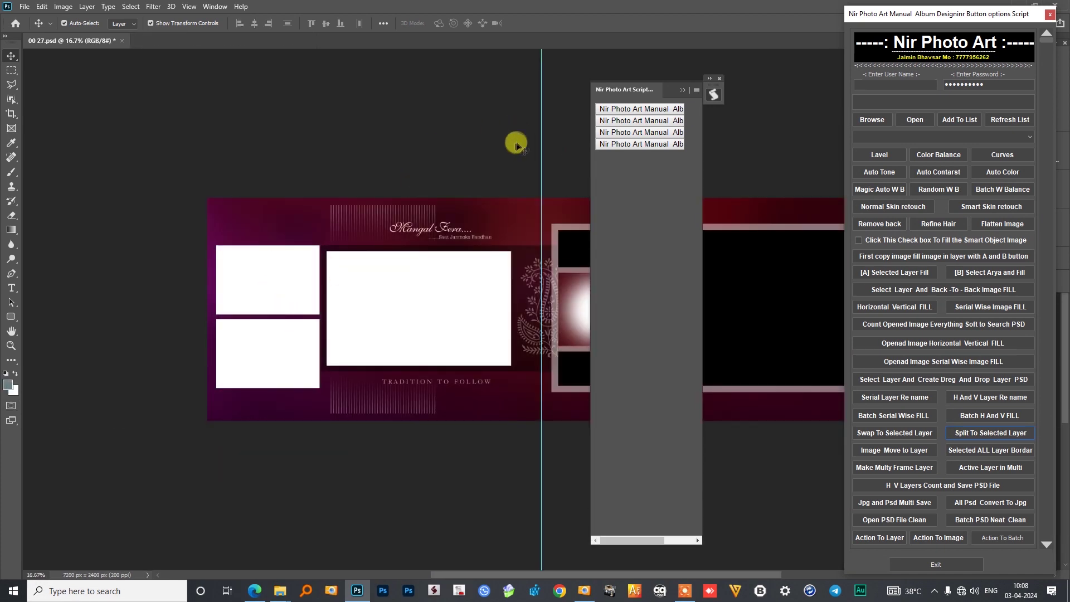
pyautogui.click(682, 90)
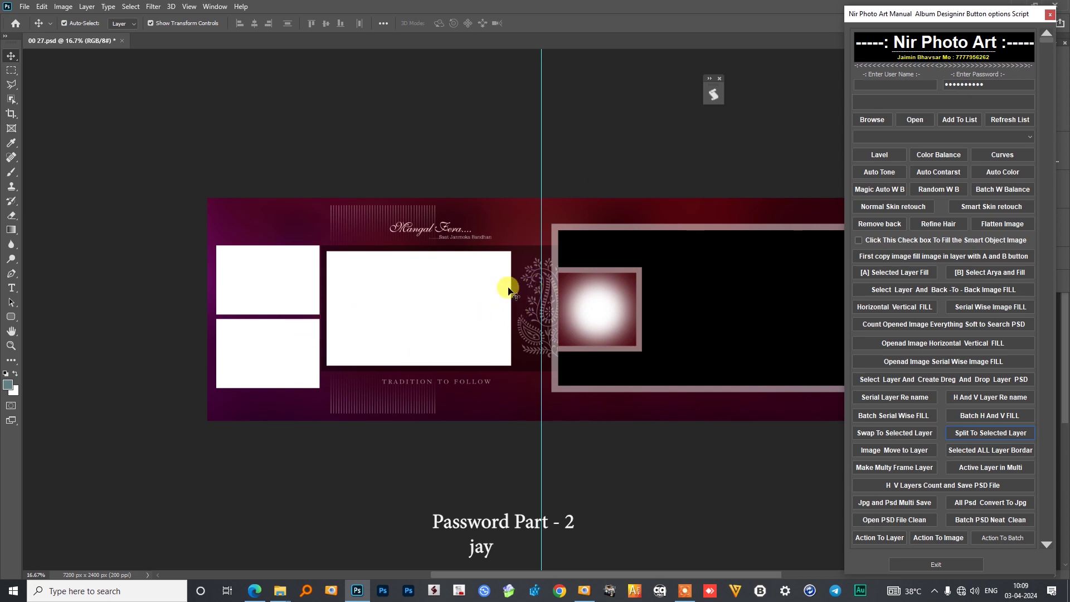
# Select the top-left, bottom-left and large middle frames, leaving the circle frame out.
pyautogui.click(282, 295)
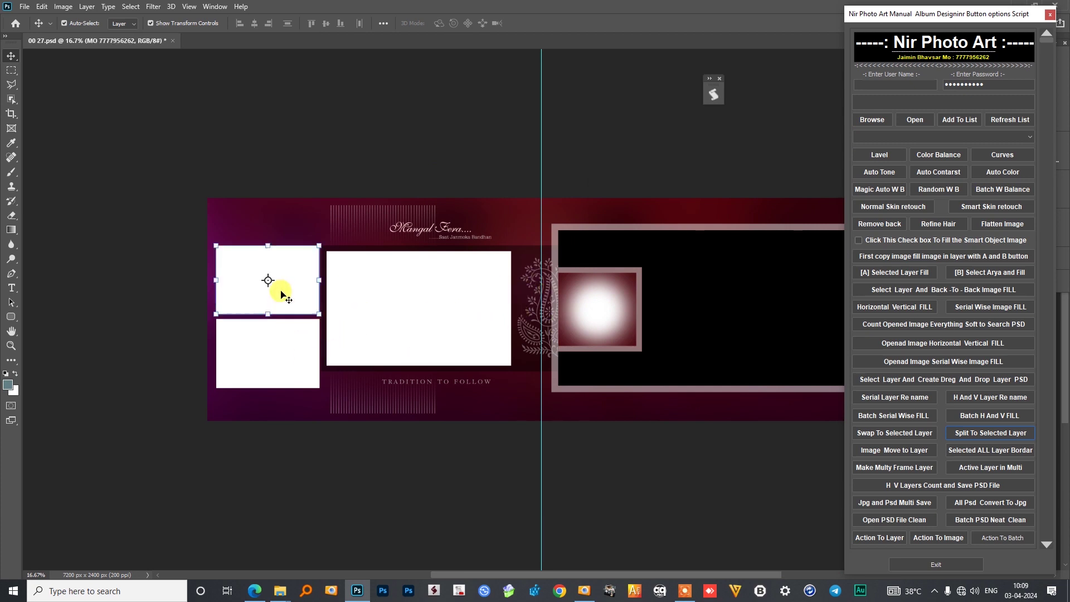
pyautogui.keyDown('shift'); pyautogui.click(279, 365); pyautogui.keyUp('shift')
pyautogui.keyDown('shift'); pyautogui.click(477, 282); pyautogui.keyUp('shift')
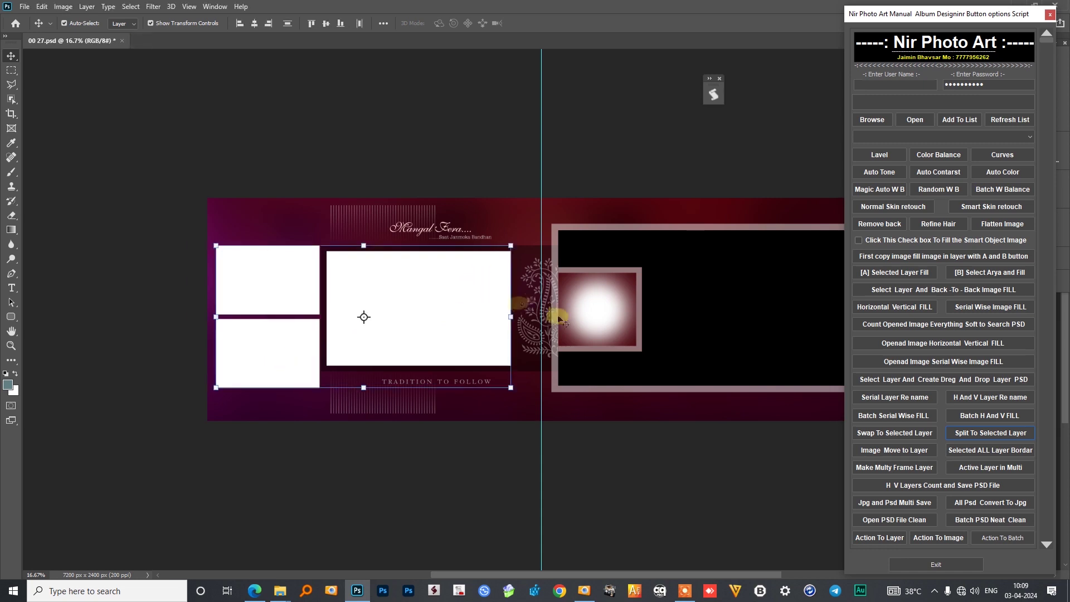
pyautogui.keyDown('shift'); pyautogui.click(599, 316); pyautogui.keyUp('shift')
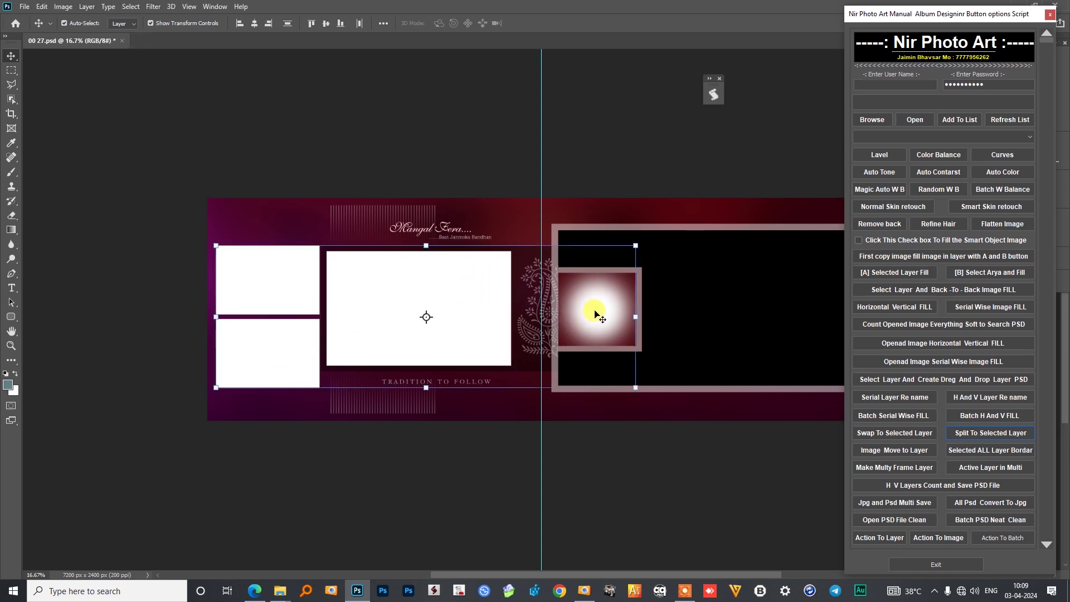
pyautogui.keyDown('shift'); pyautogui.click(704, 317); pyautogui.keyUp('shift')
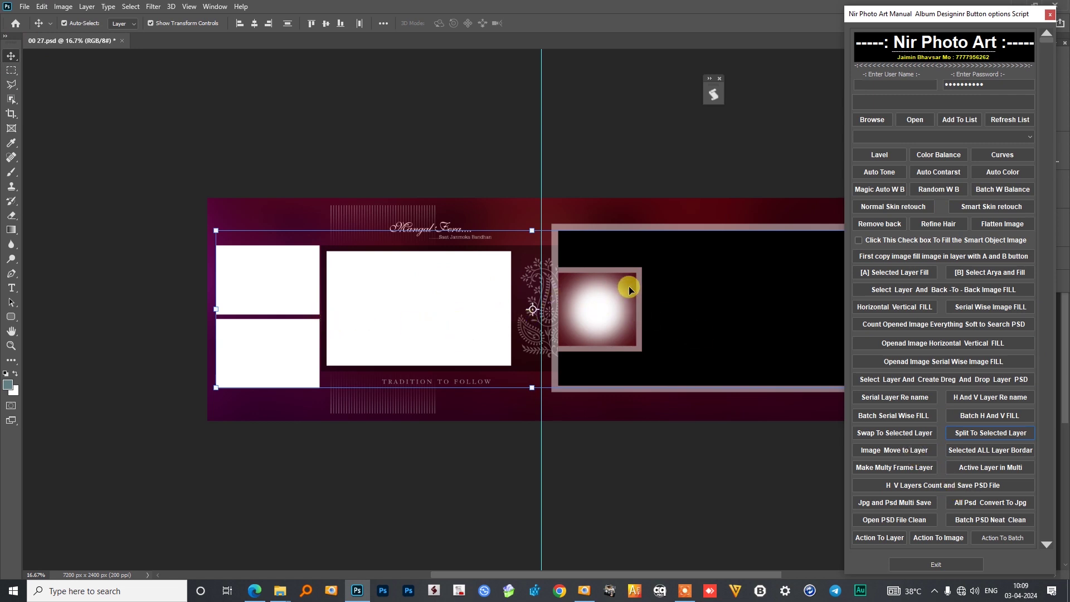
pyautogui.click(970, 489)
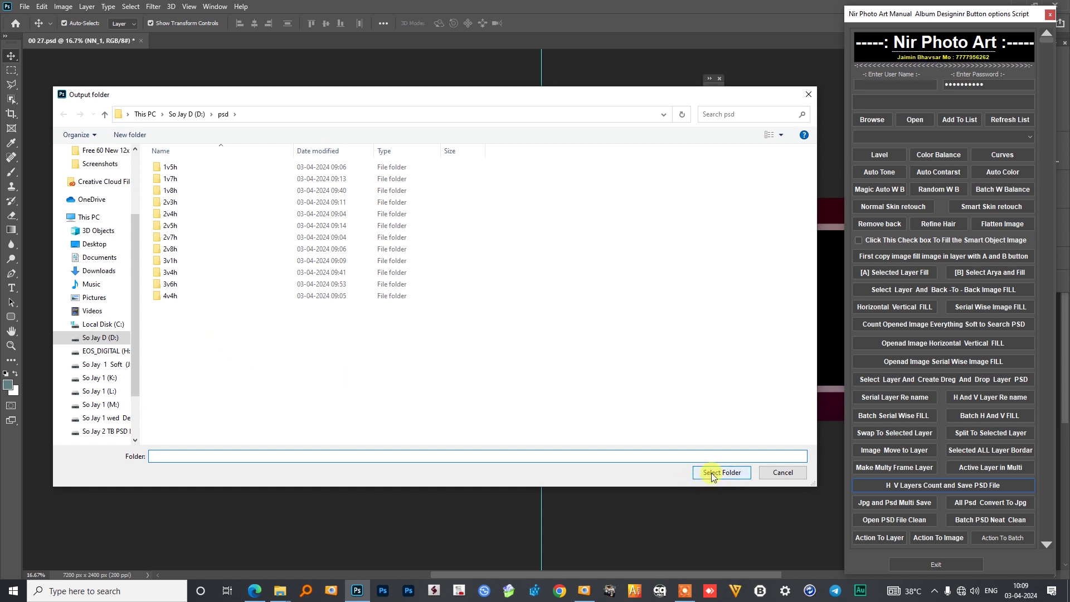
# Choose the psd folder as output, saving the spread as 0v5h_Page_0001.psd.
pyautogui.click(712, 473)
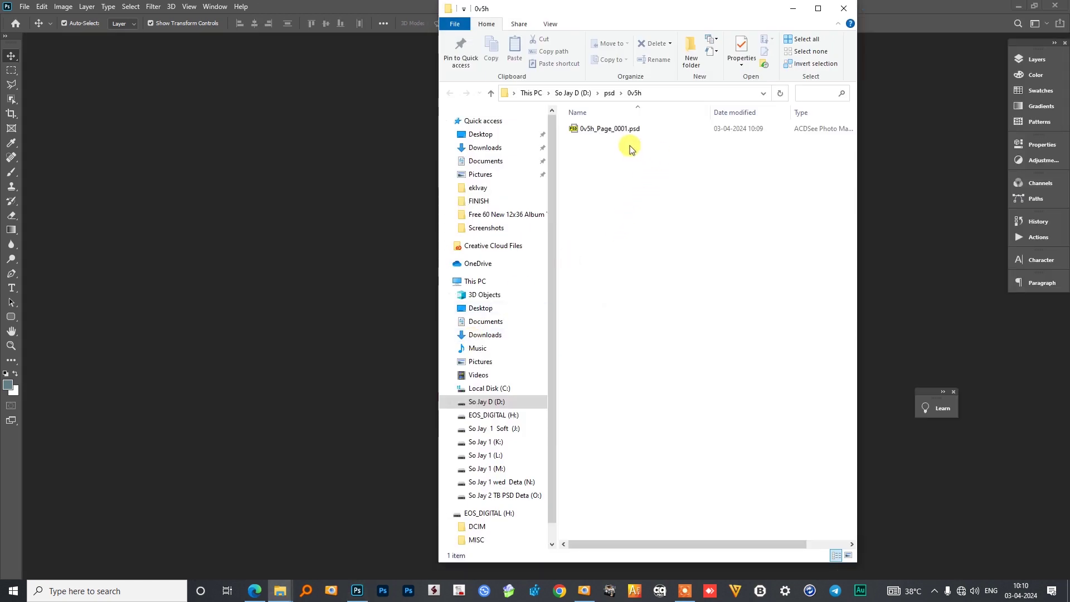
# Check 0v5h_Page_0001.psd's size and dimensions, then close the File Explorer window.
pyautogui.click(584, 137)
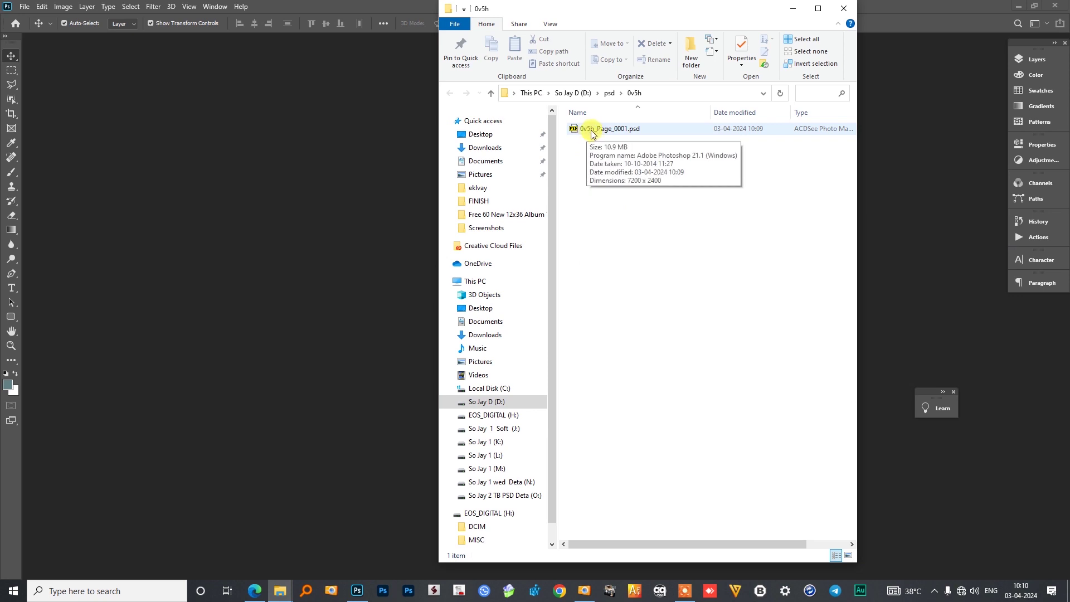
pyautogui.click(594, 134)
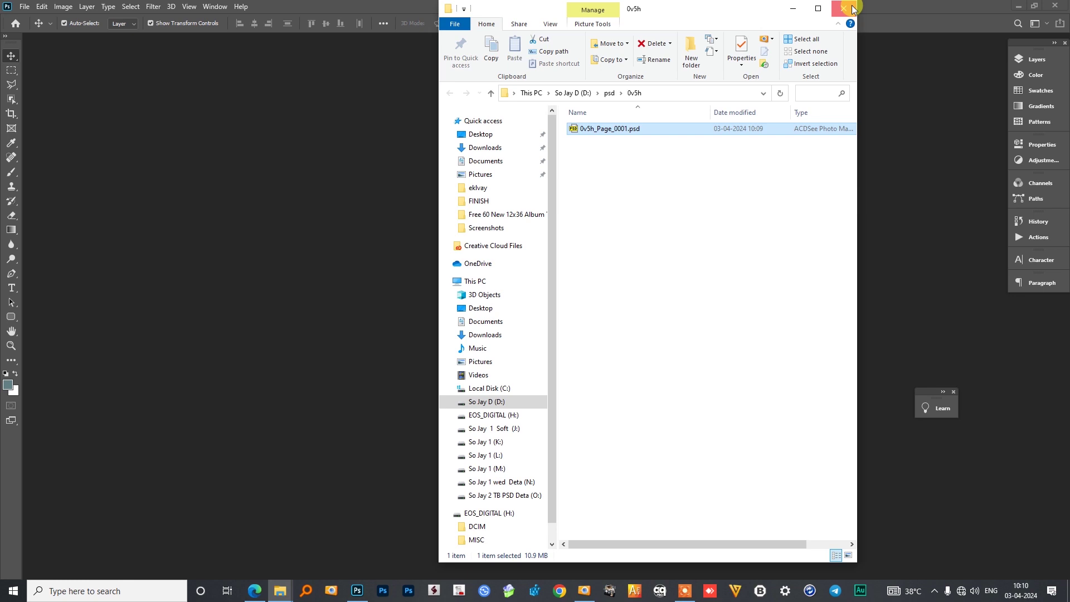
pyautogui.click(844, 8)
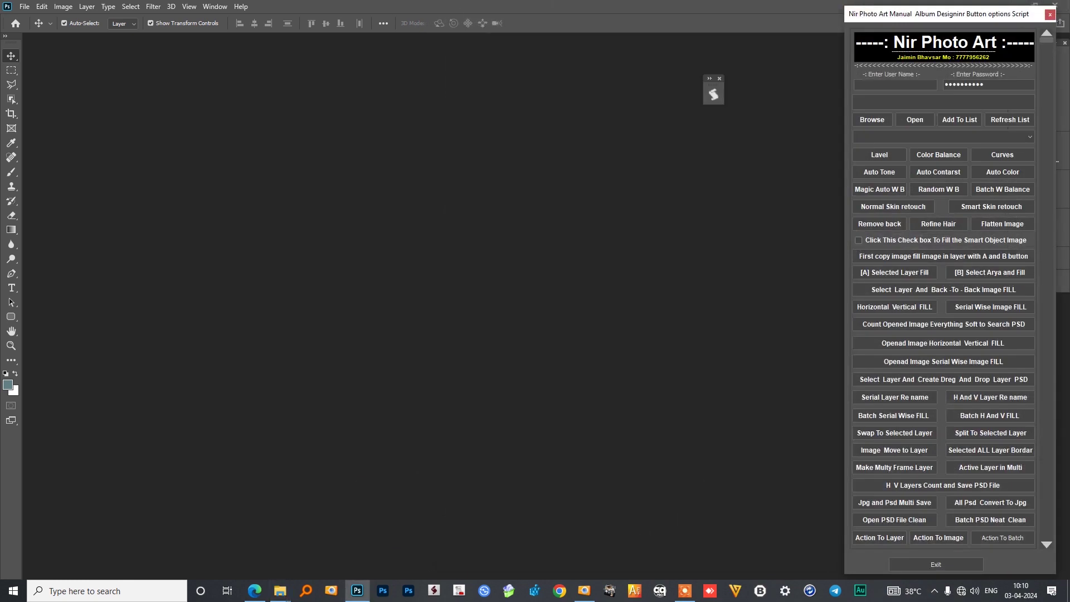
# Open JAY_7909, JAY_7914, JAY_7985, JAY_7991, JAY_8001 and JAY_8011 from FINISH in Photoshop.
pyautogui.click(284, 590)
pyautogui.click(318, 557)
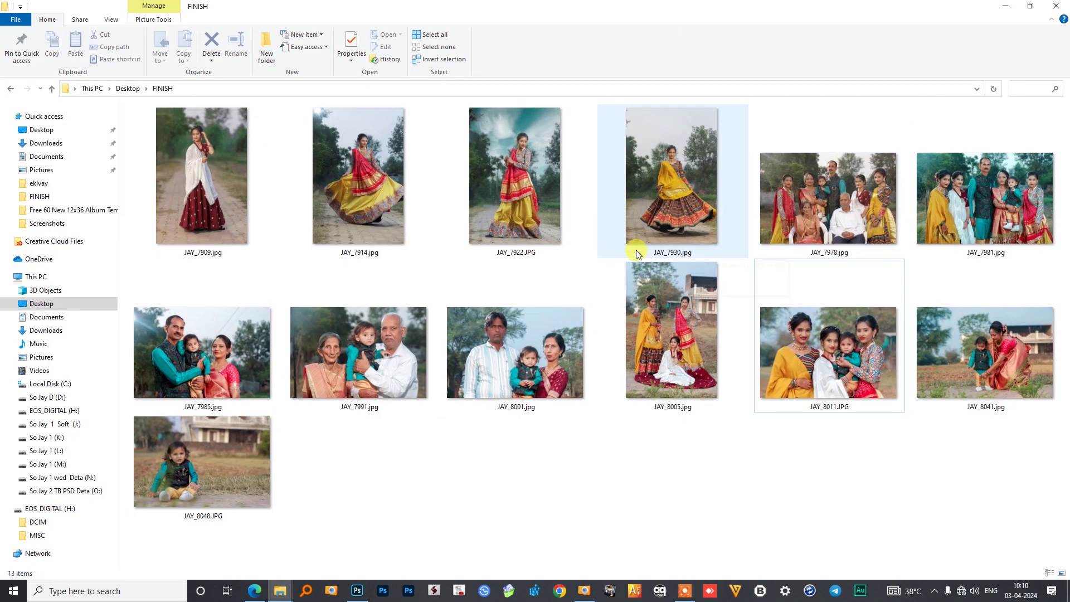
pyautogui.click(235, 174)
pyautogui.keyDown('ctrl'); pyautogui.click(368, 211); pyautogui.keyUp('ctrl')
pyautogui.keyDown('ctrl'); pyautogui.click(263, 358); pyautogui.keyUp('ctrl')
pyautogui.keyDown('ctrl'); pyautogui.click(400, 375); pyautogui.keyUp('ctrl')
pyautogui.keyDown('ctrl'); pyautogui.click(523, 364); pyautogui.keyUp('ctrl')
pyautogui.keyDown('ctrl'); pyautogui.click(841, 371); pyautogui.keyUp('ctrl')
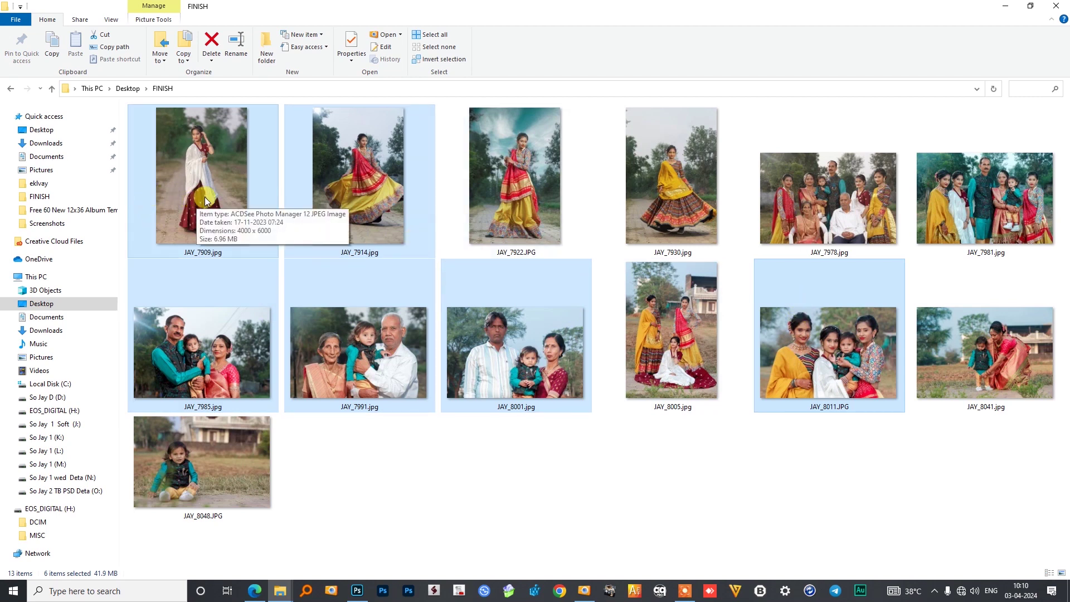
pyautogui.moveTo(206, 195)
pyautogui.mouseDown()
pyautogui.moveTo(355, 590)
pyautogui.moveTo(463, 366)
pyautogui.mouseUp()
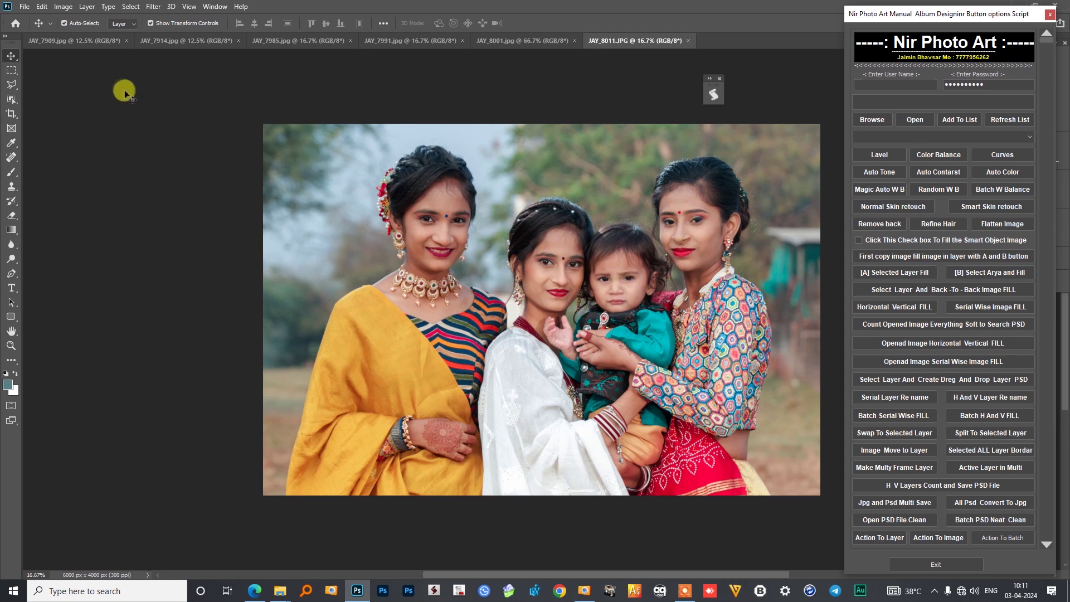
# Review each photo from JAY_7909.jpg through JAY_8011.JPG, ending on JAY_8011.JPG.
pyautogui.click(92, 41)
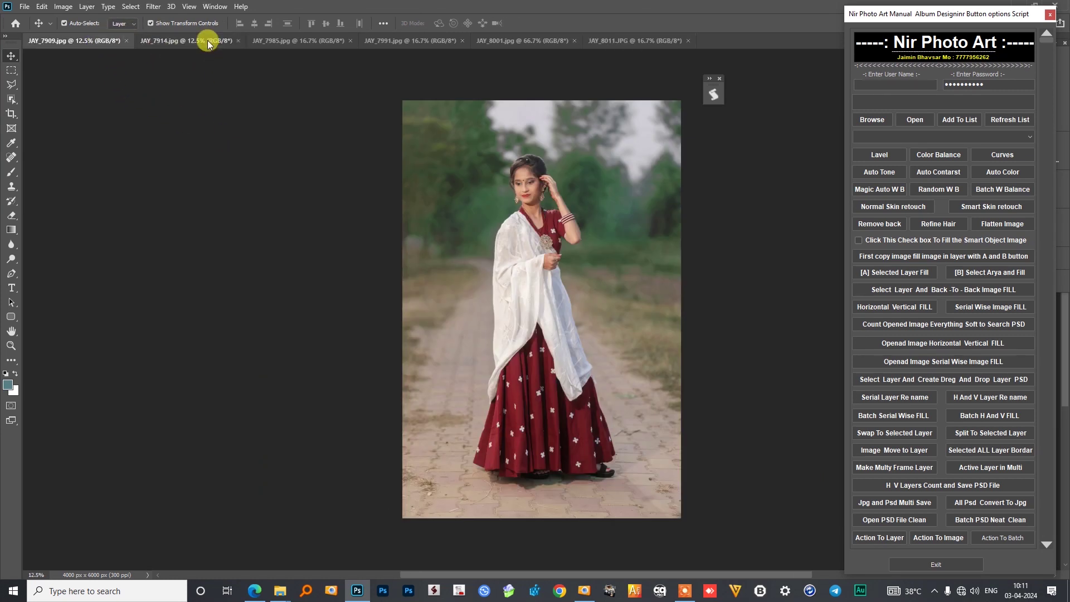
pyautogui.click(207, 40)
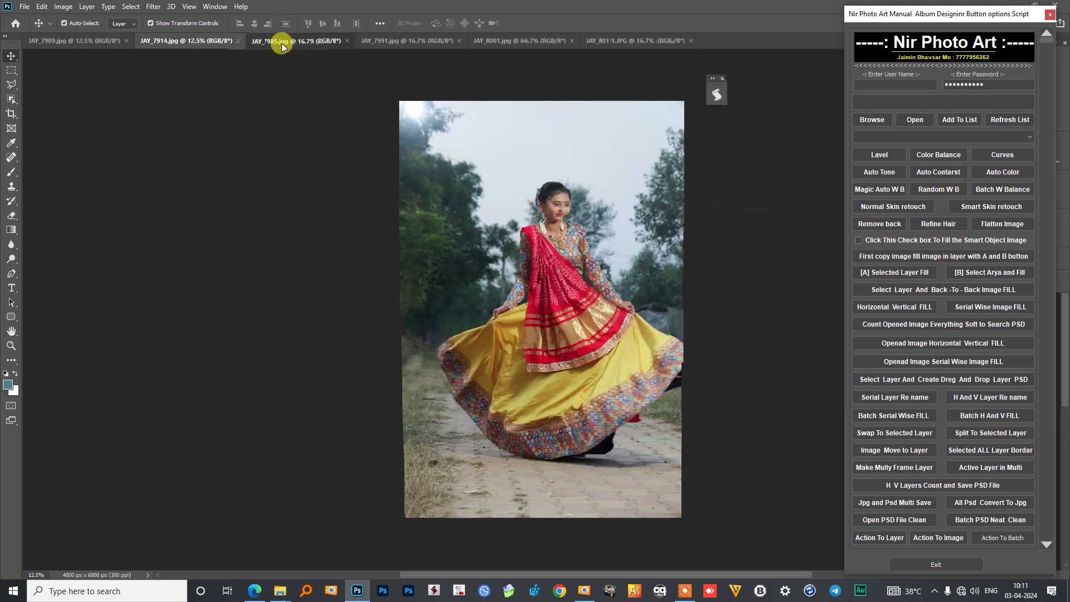
pyautogui.click(283, 43)
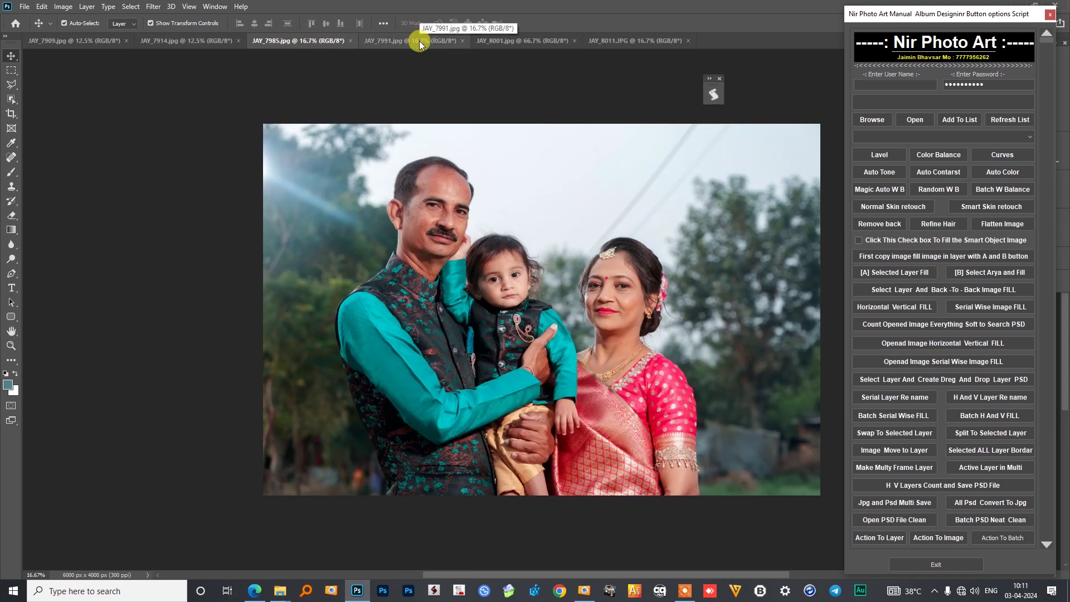
pyautogui.click(419, 41)
pyautogui.click(546, 39)
pyautogui.click(603, 43)
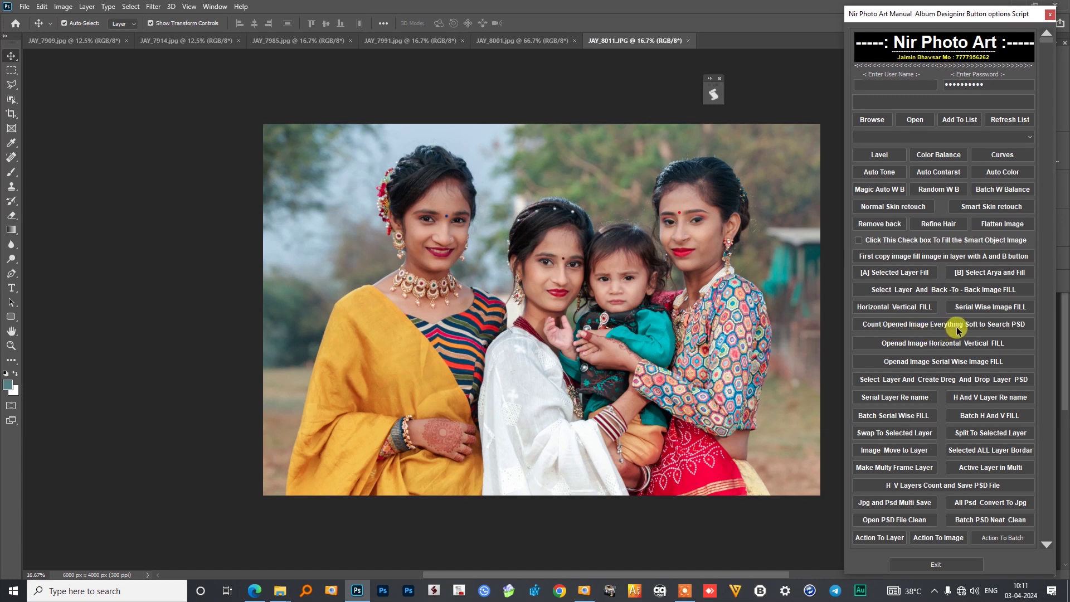
# Count the six opened photos to get template code 2v4h and copy it.
pyautogui.click(983, 329)
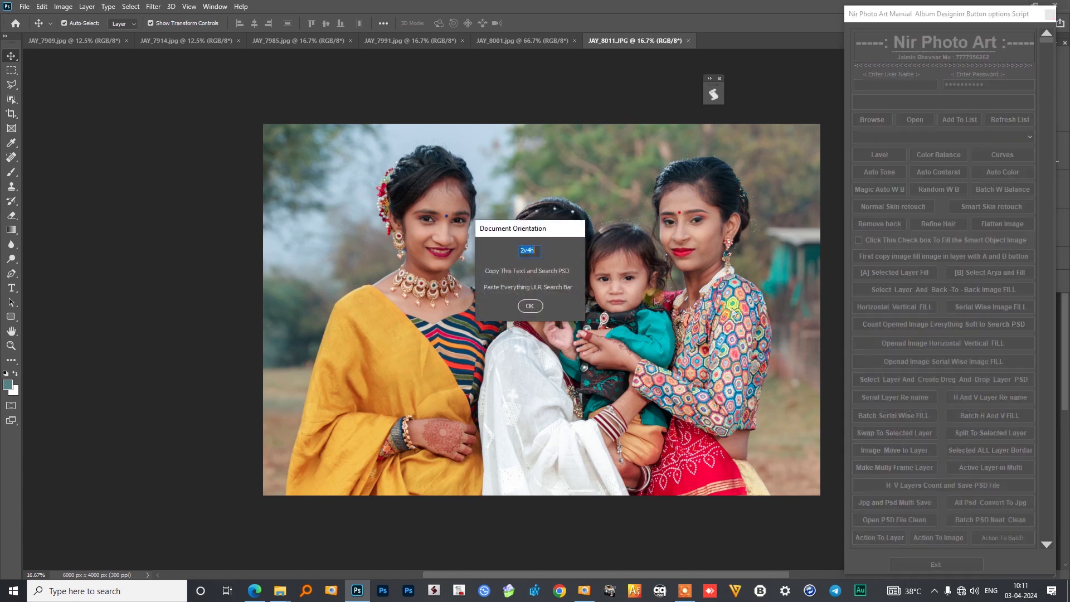
pyautogui.moveTo(529, 252); pyautogui.dragTo(537, 252)
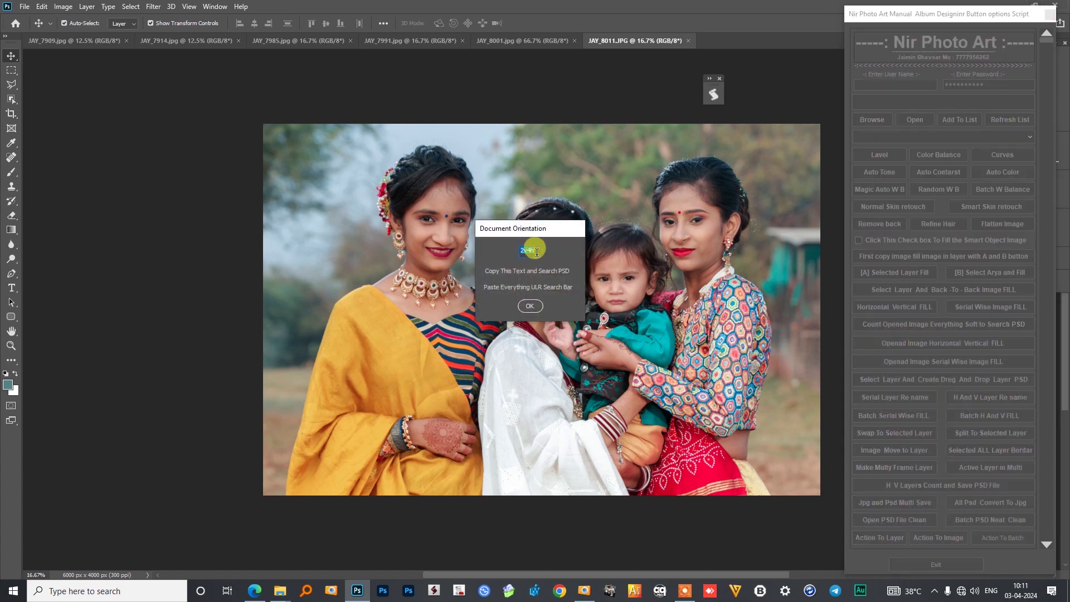
pyautogui.click(528, 250)
pyautogui.rightClick(529, 249)
pyautogui.click(569, 286)
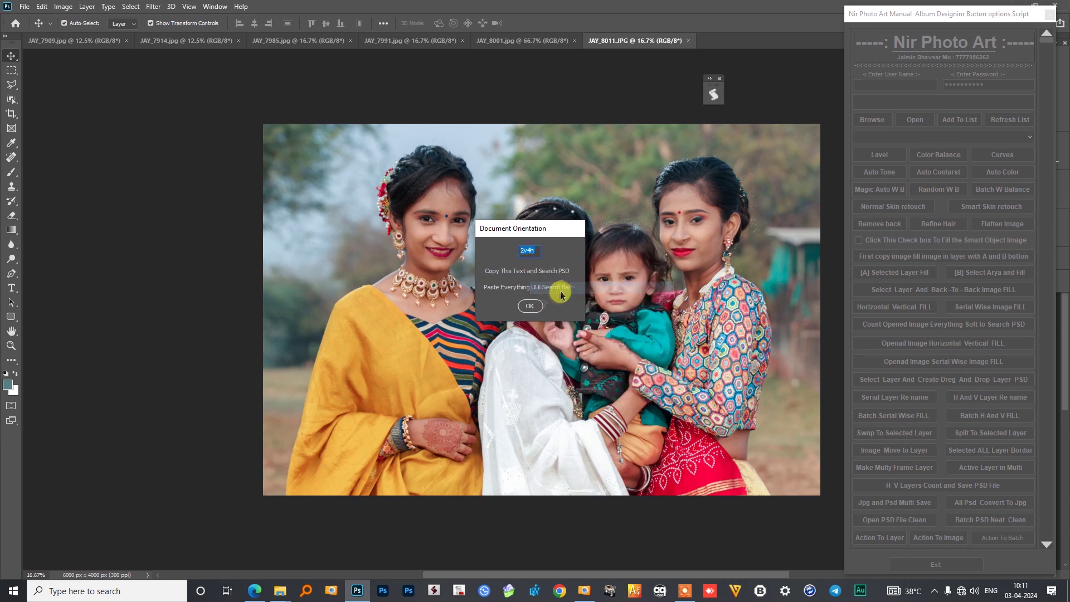
pyautogui.click(540, 307)
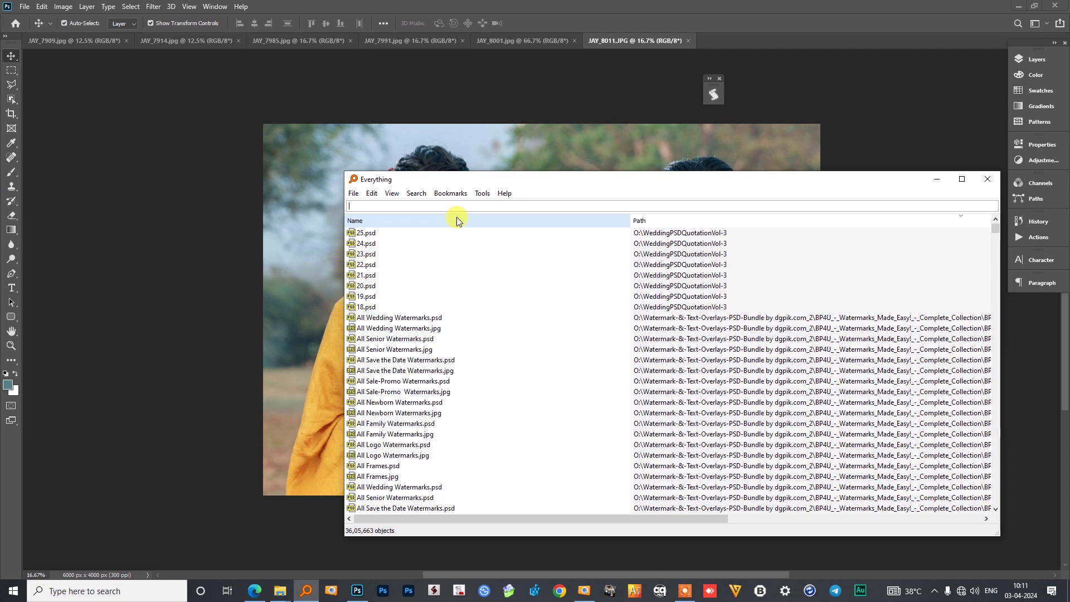
# Search Everything for 2v4h and open 2v4h_Page_0001.psd in Photoshop.
pyautogui.write('2v4h')
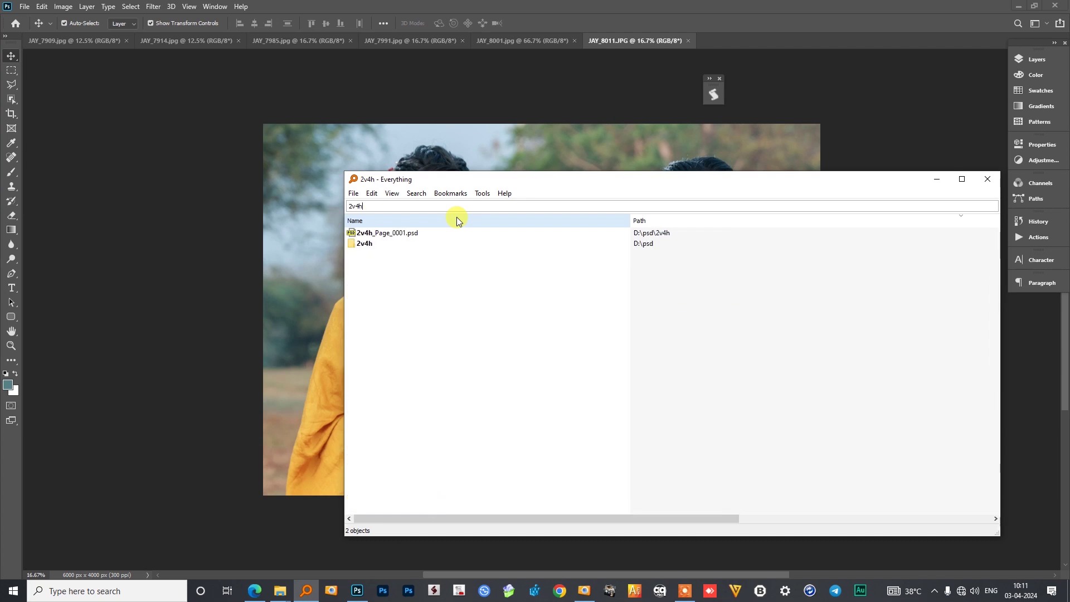
pyautogui.moveTo(406, 206); pyautogui.dragTo(312, 207)
pyautogui.rightClick(352, 206)
pyautogui.click(381, 257)
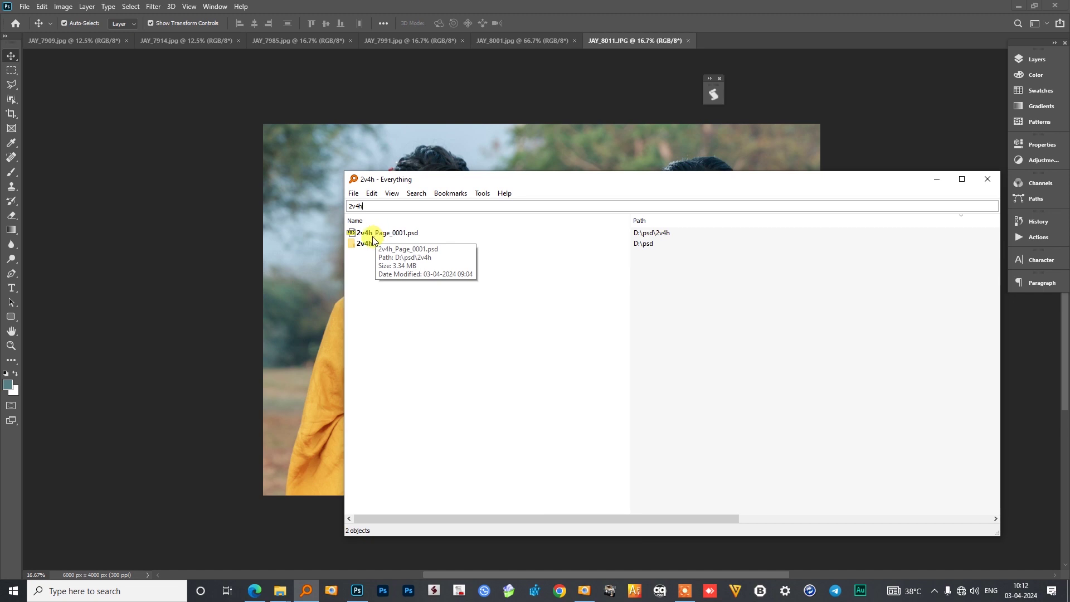
pyautogui.moveTo(373, 241); pyautogui.dragTo(782, 7)
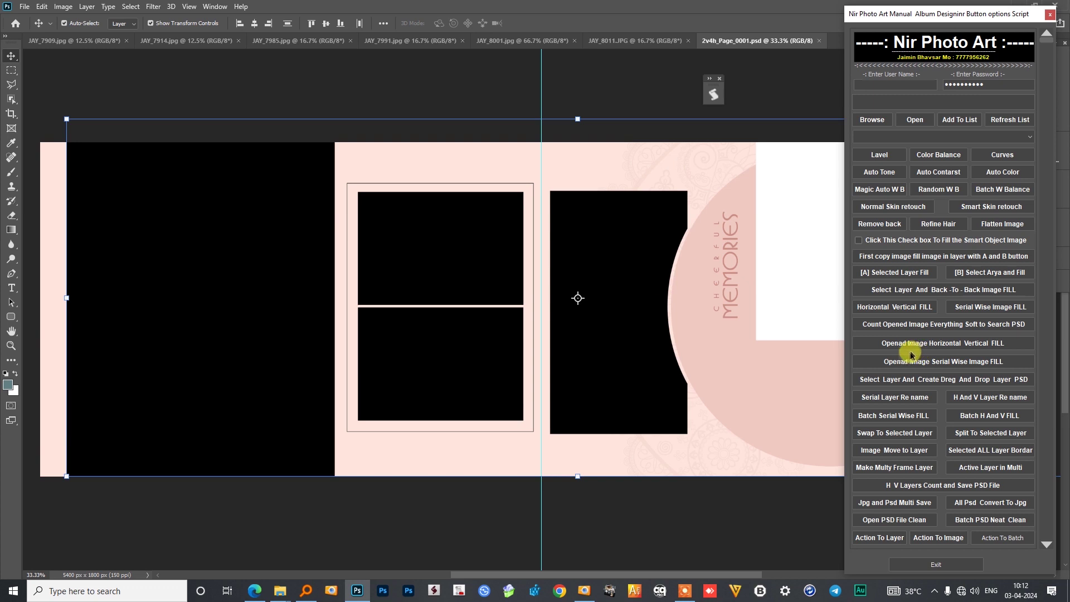
# Auto-fill the 2v4h spread's black frames with the six family photos, then close the spread.
pyautogui.click(945, 345)
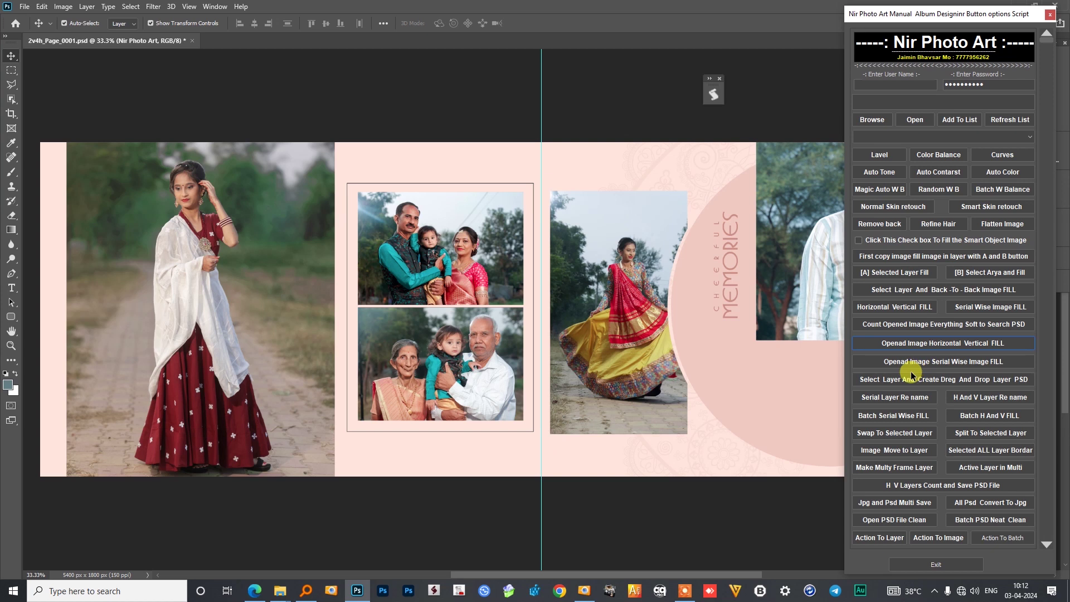
pyautogui.click(910, 377)
pyautogui.hotkey('ctrl', 'w')
pyautogui.click(530, 219)
pyautogui.moveTo(280, 591)
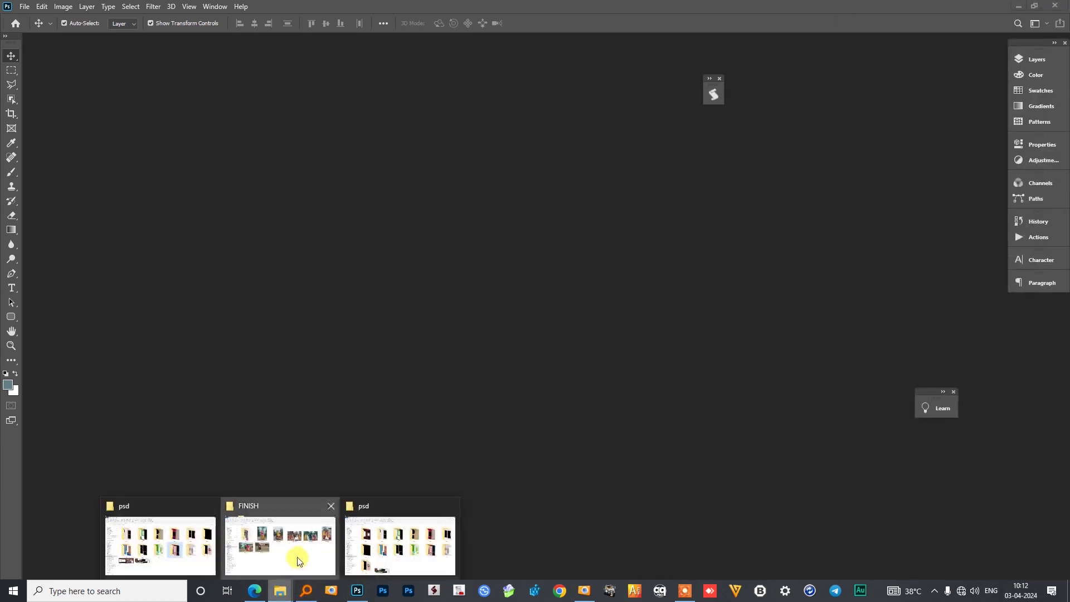
# Open all seven JPGs from the FINISH folder (JAY_7922 to JAY_8048) in Photoshop.
pyautogui.click(296, 557)
pyautogui.keyDown('shift'); pyautogui.click(383, 306); pyautogui.keyUp('shift')
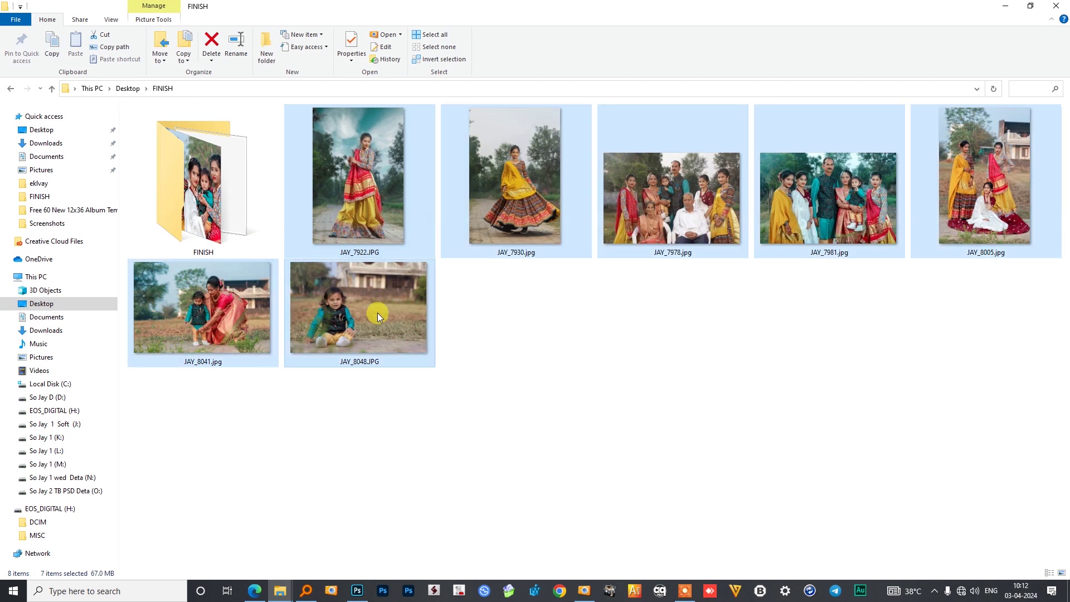
pyautogui.moveTo(388, 204)
pyautogui.mouseDown()
pyautogui.moveTo(369, 586)
pyautogui.moveTo(545, 223)
pyautogui.mouseUp()
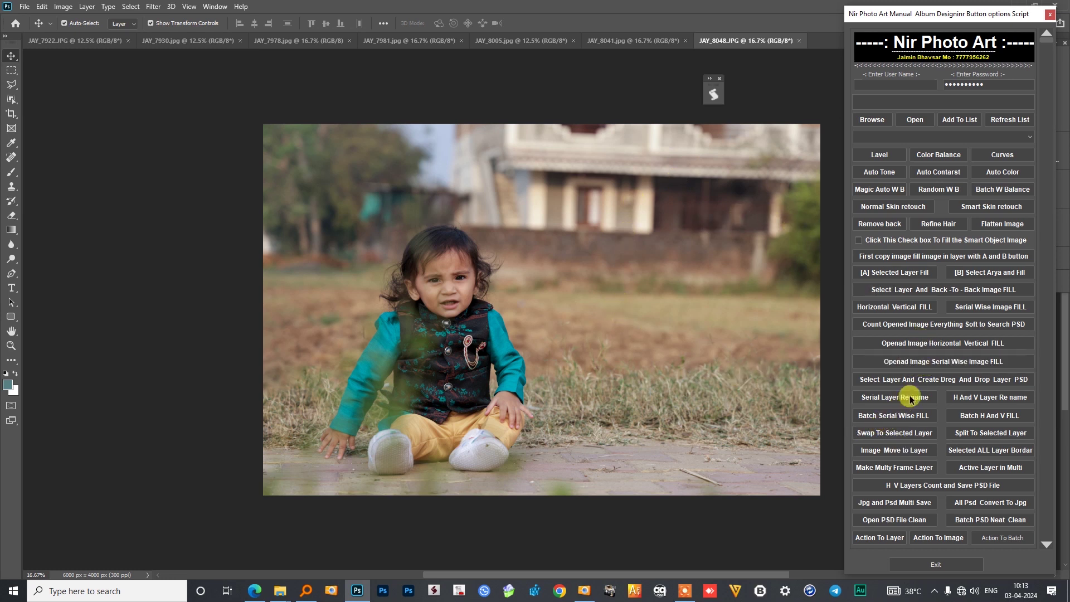
# Count the seven opened photos with Nir Photo Art and copy the resulting 3v4h template code.
pyautogui.click(923, 326)
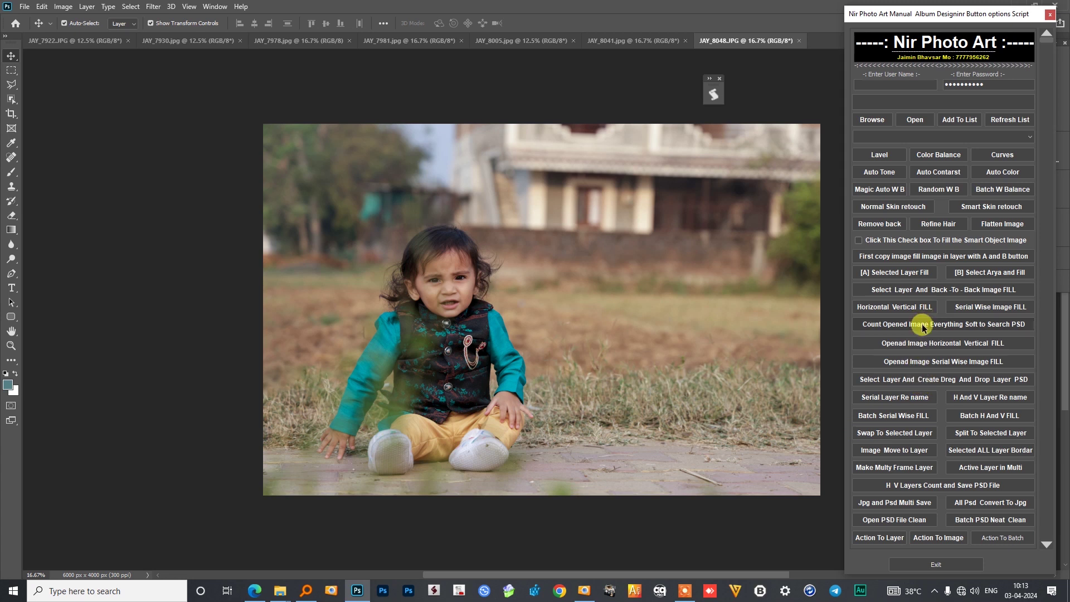
pyautogui.rightClick(528, 253)
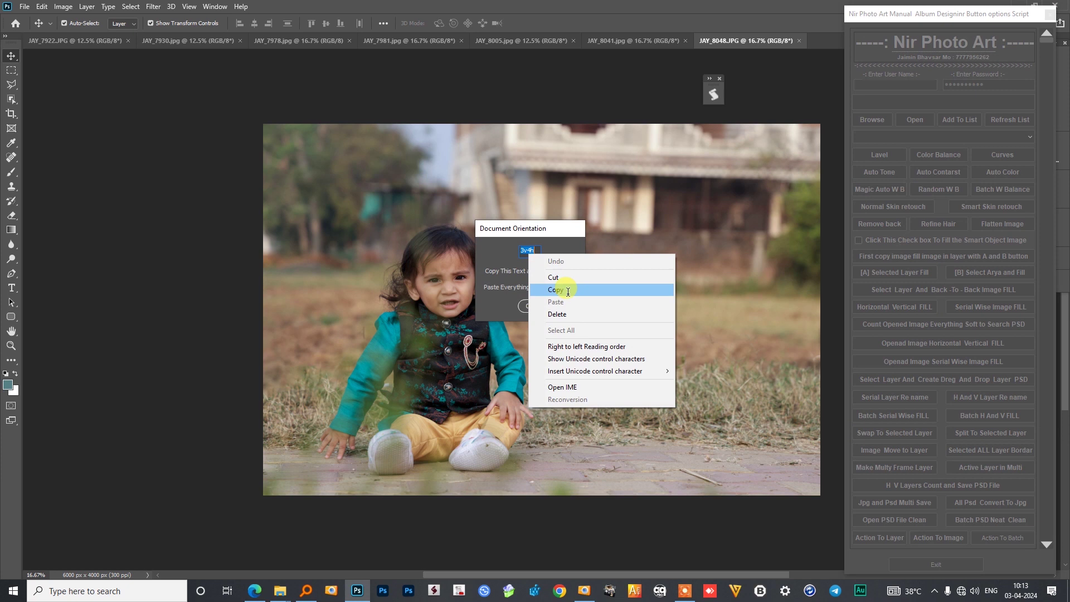
pyautogui.click(568, 291)
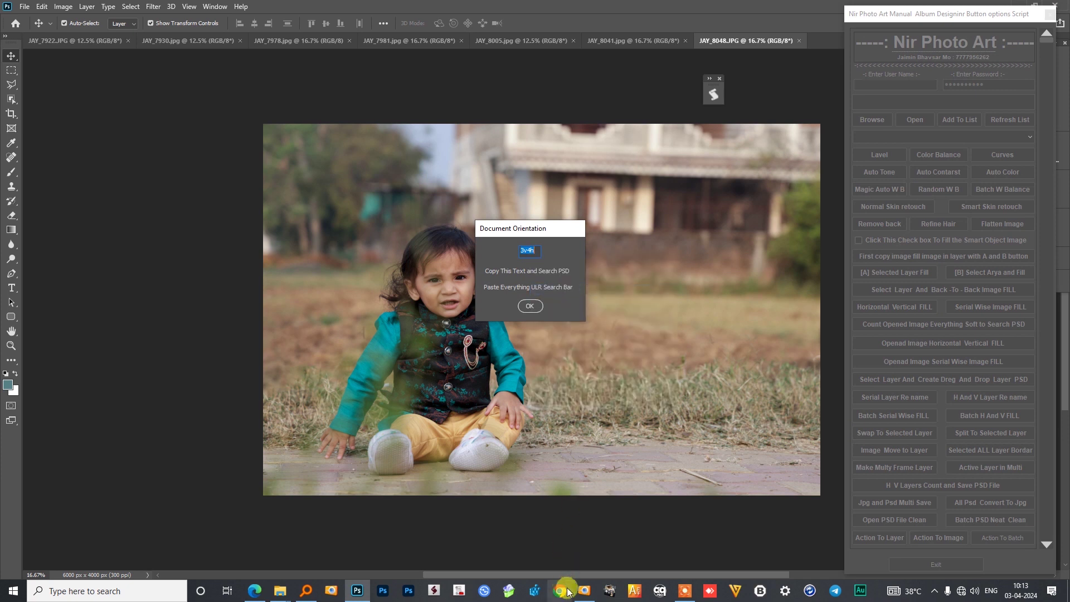
pyautogui.click(532, 305)
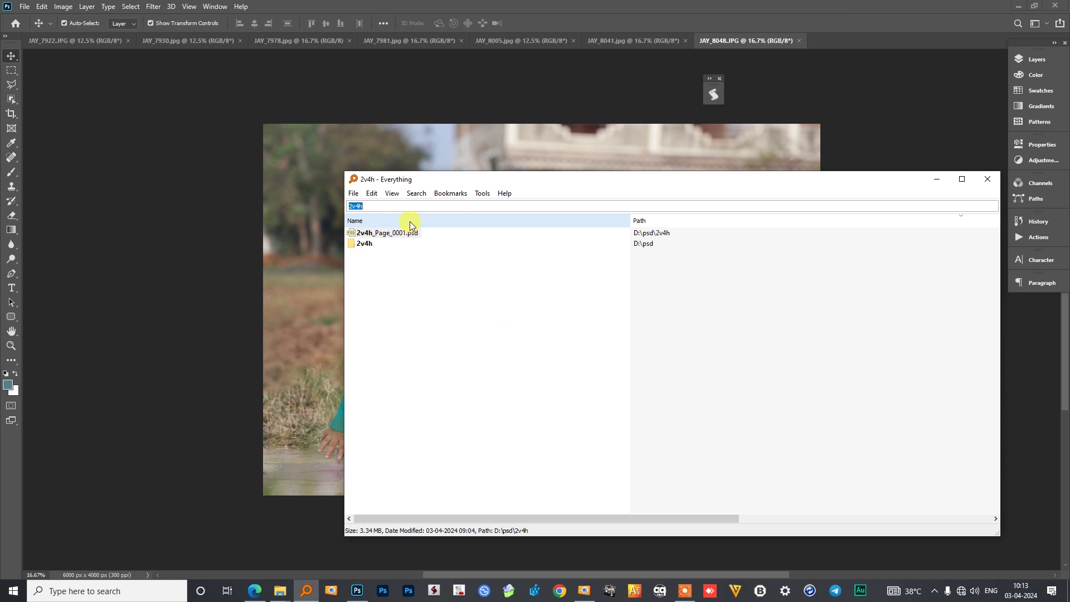
# Search Everything for 3v4h and open 3v4h_Page_0001.psd in Photoshop.
pyautogui.write('3v4h')
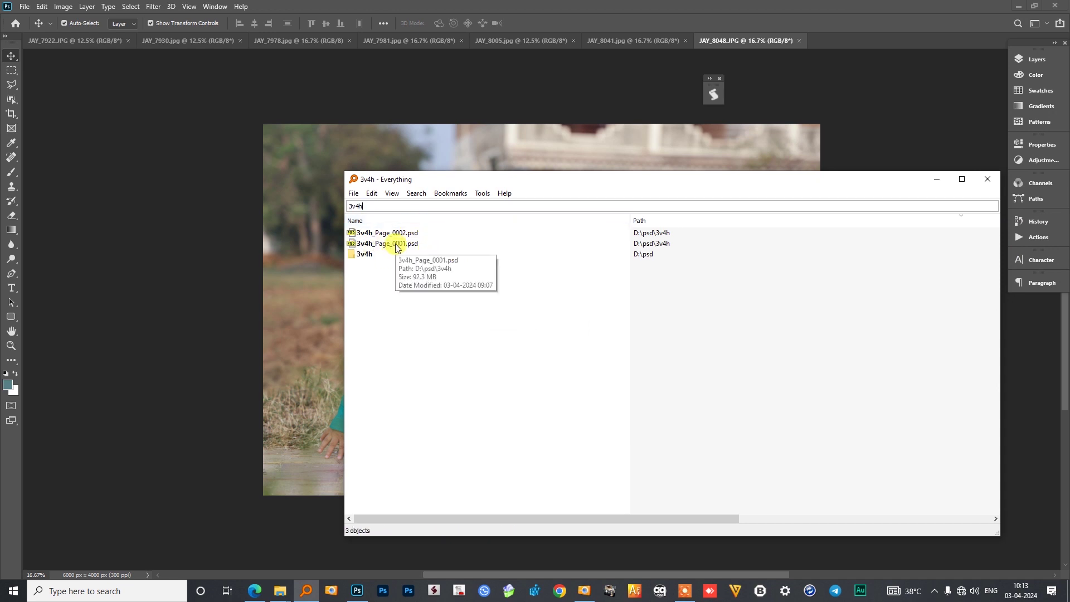
pyautogui.click(397, 247)
pyautogui.moveTo(396, 247); pyautogui.dragTo(775, 8)
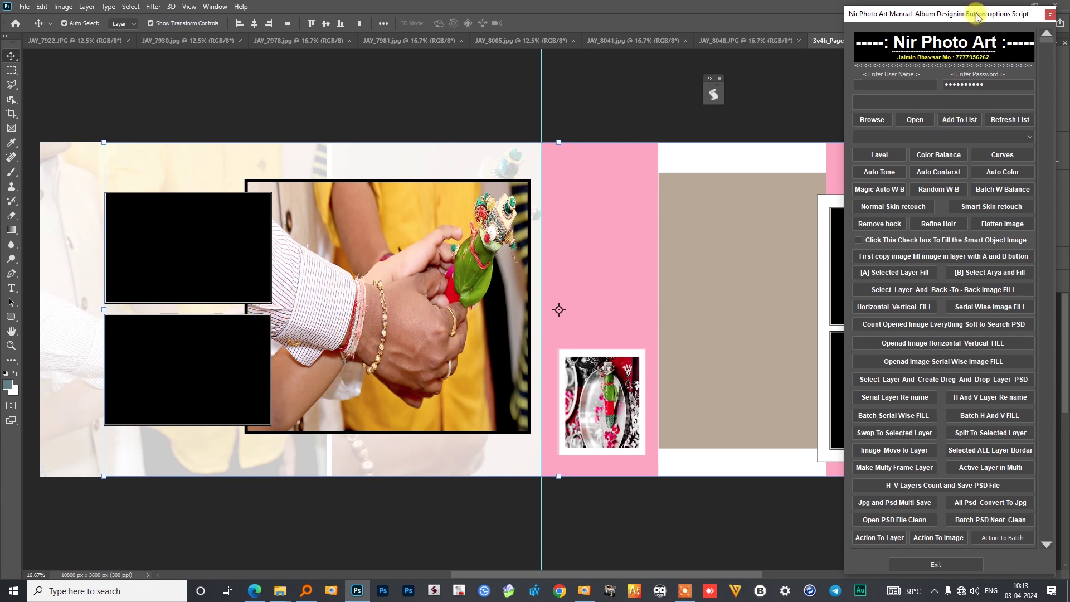
# Check the 3v4h_Page_0001 layers, then auto-fill its frames with the seven opened photos.
pyautogui.moveTo(976, 14); pyautogui.dragTo(825, 57)
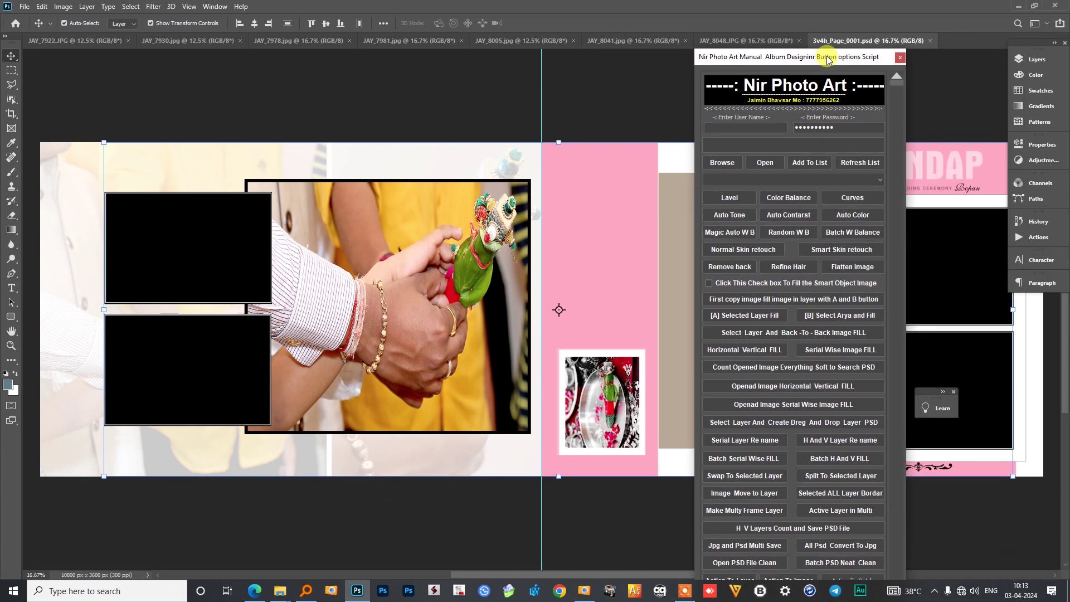
pyautogui.click(1038, 60)
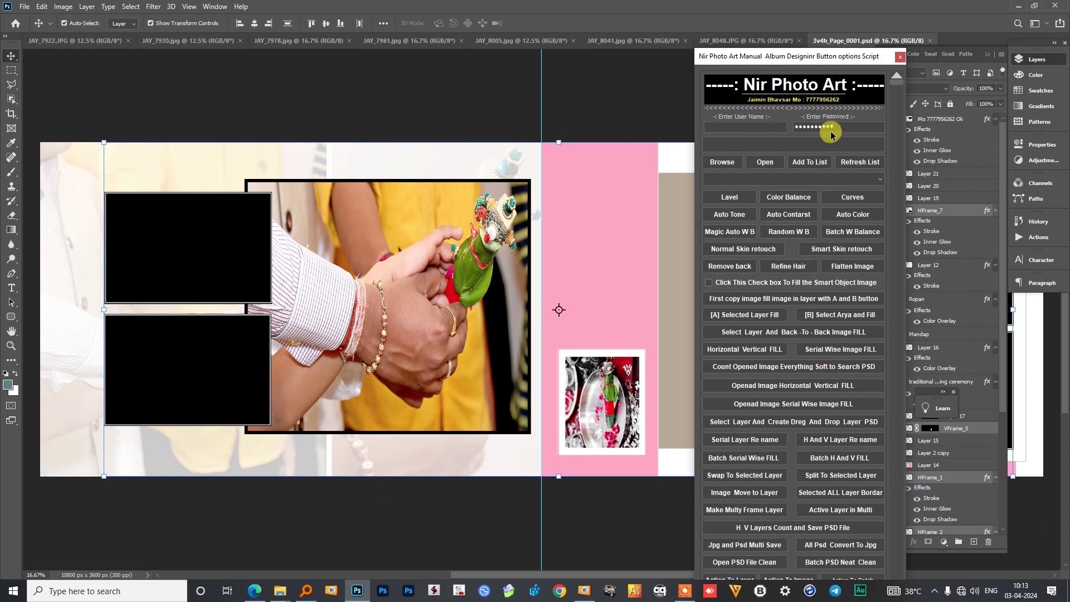
pyautogui.moveTo(836, 57); pyautogui.dragTo(959, 8)
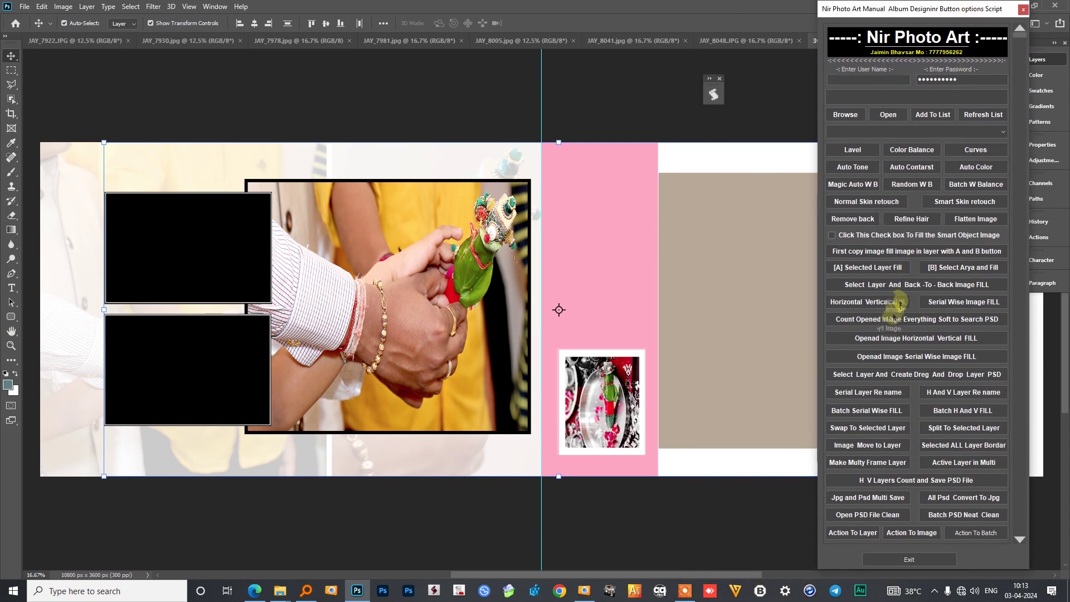
pyautogui.click(889, 341)
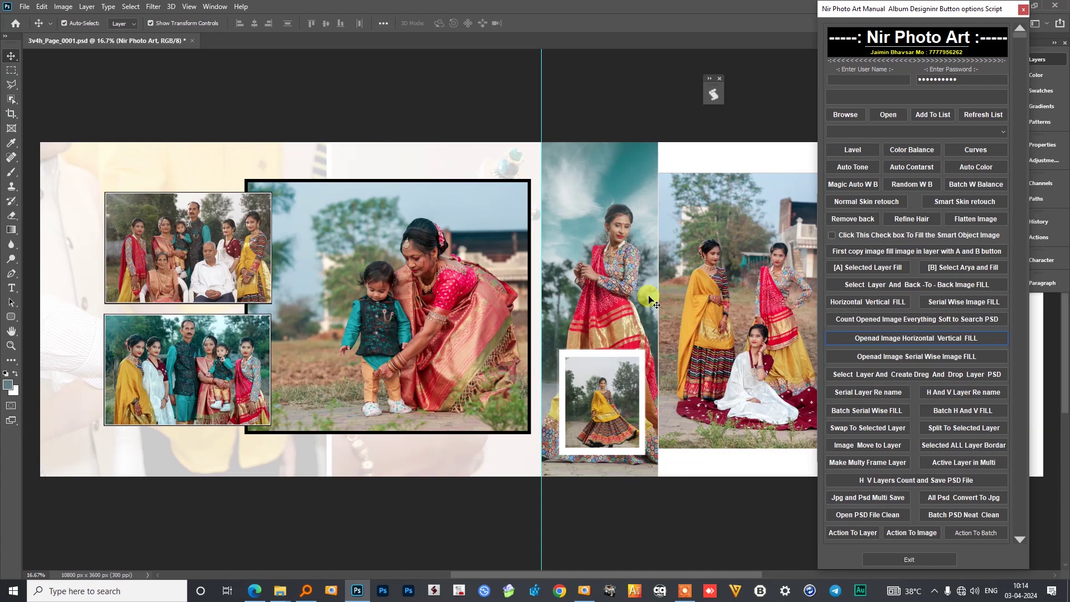
# Close the filled 3v4h_Page_0001 spread, discarding changes with Don't Save.
pyautogui.press('ctrl')
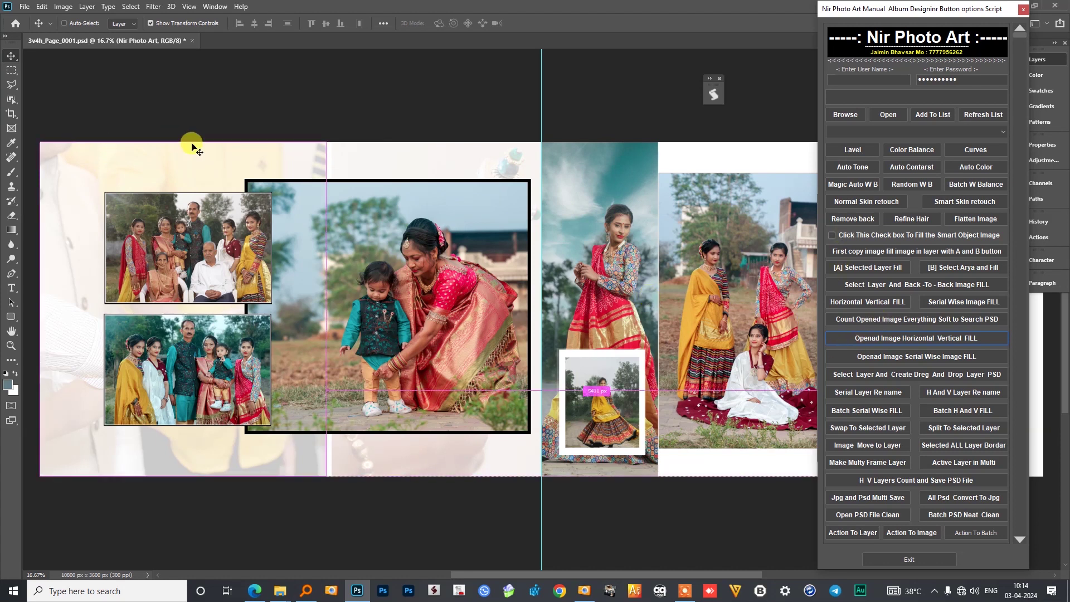
pyautogui.hotkey('ctrl', 'w')
pyautogui.click(526, 219)
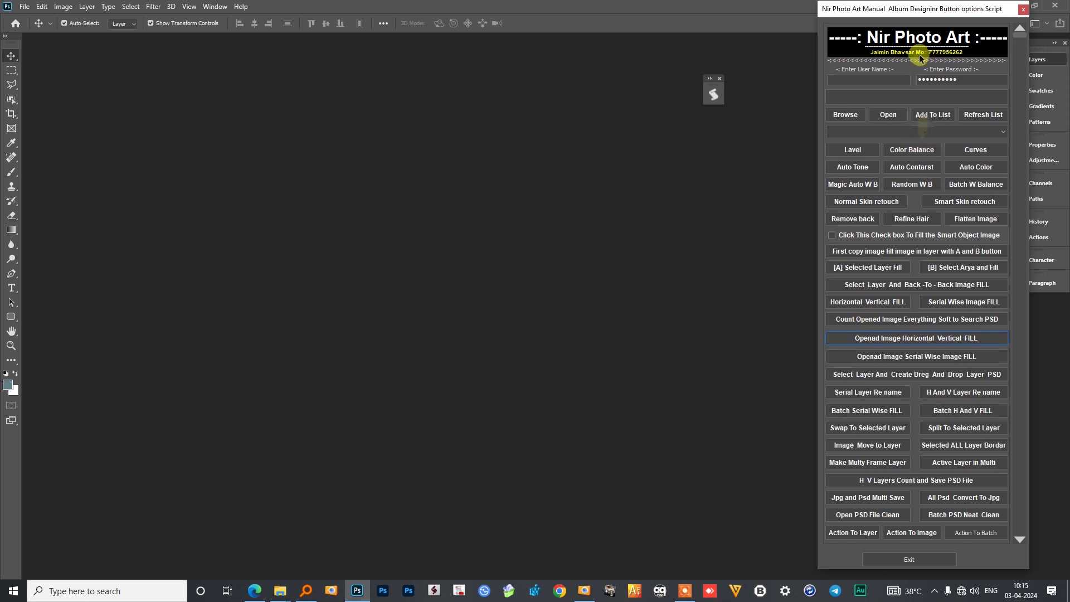
# Show the Nir Photo Art album actions in the Actions panel and close the script window.
pyautogui.moveTo(941, 9); pyautogui.dragTo(778, 18)
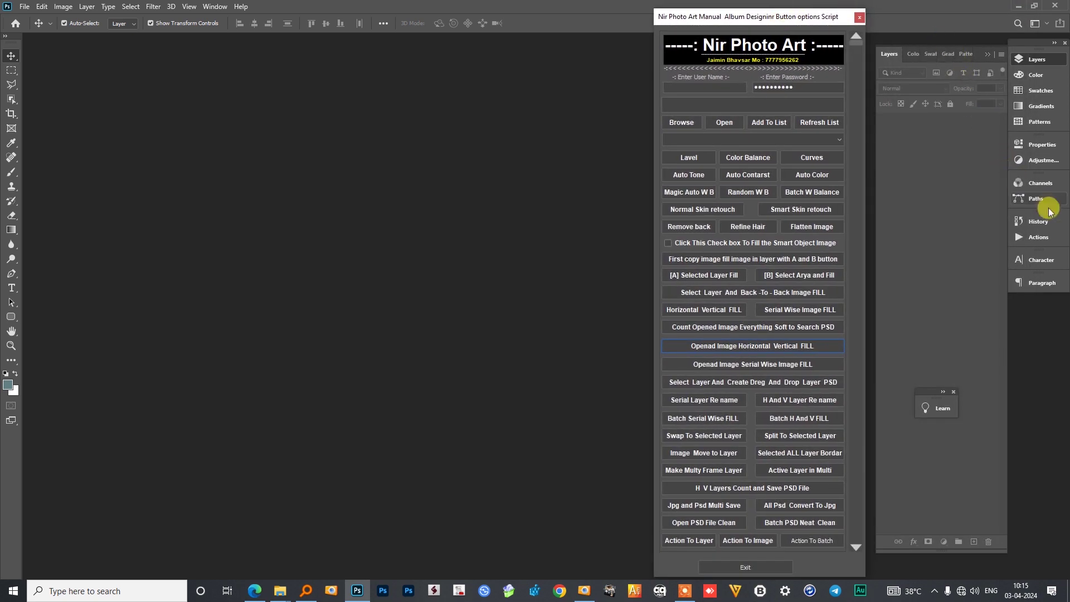
pyautogui.click(1037, 236)
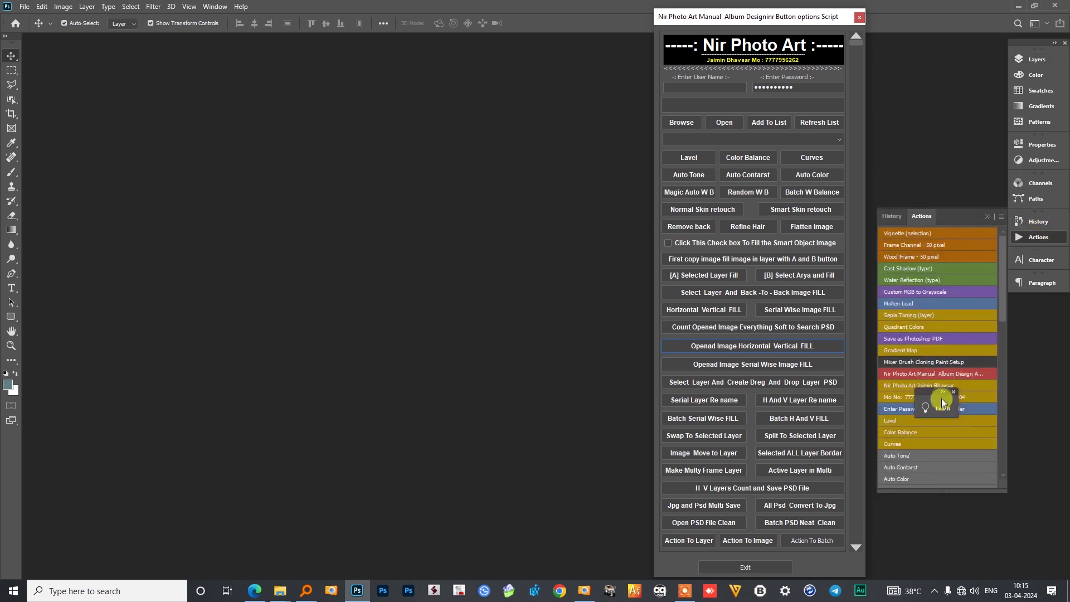
pyautogui.scroll(-2, 971, 352)
pyautogui.scroll(-3, 971, 353)
pyautogui.scroll(-2, 967, 357)
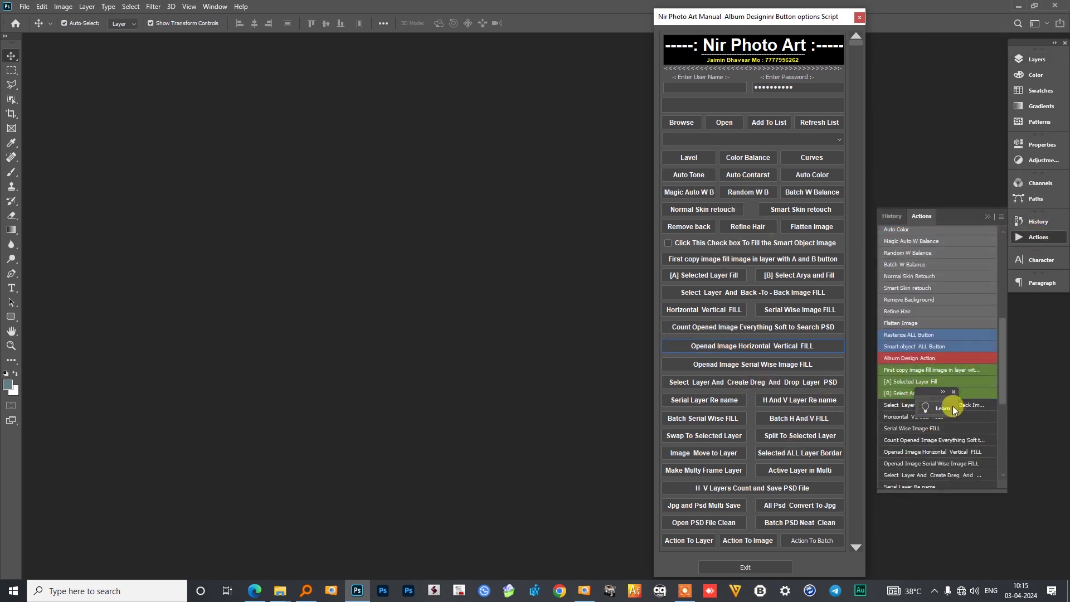
pyautogui.click(860, 17)
pyautogui.scroll(-2, 927, 360)
pyautogui.scroll(-3, 934, 360)
pyautogui.scroll(-2, 935, 359)
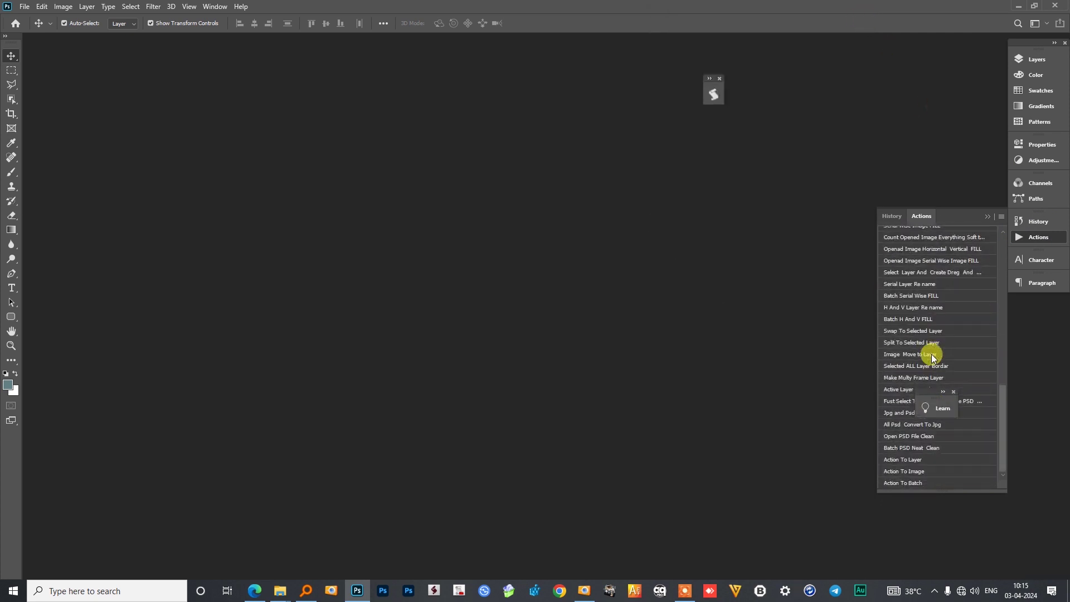